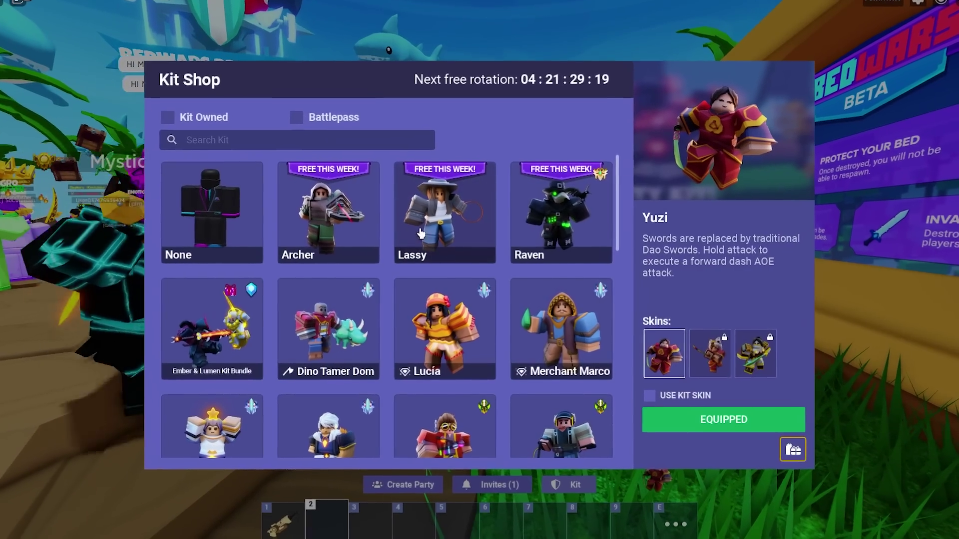
pyautogui.scroll(-1, 327, 225)
pyautogui.scroll(-3, 328, 225)
pyautogui.scroll(-3, 327, 224)
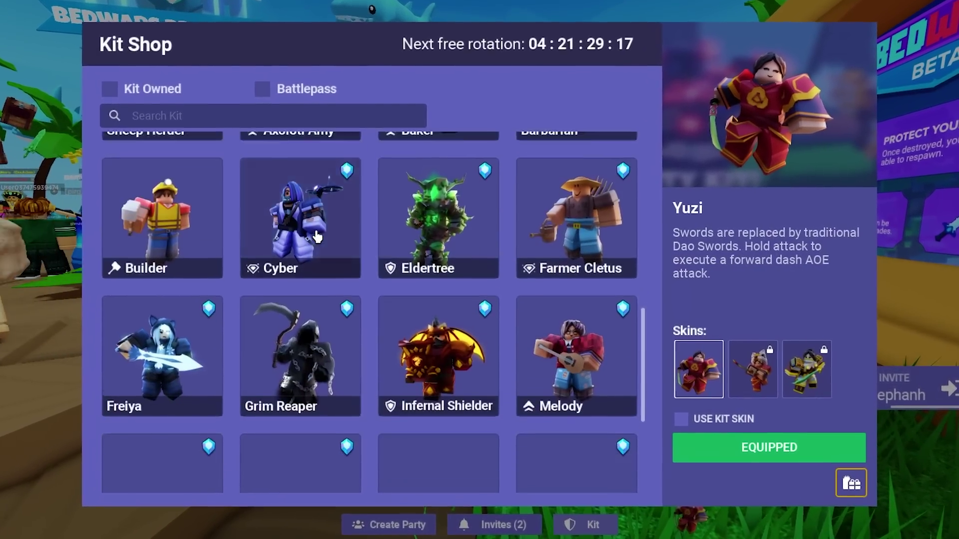
pyautogui.scroll(-2, 327, 224)
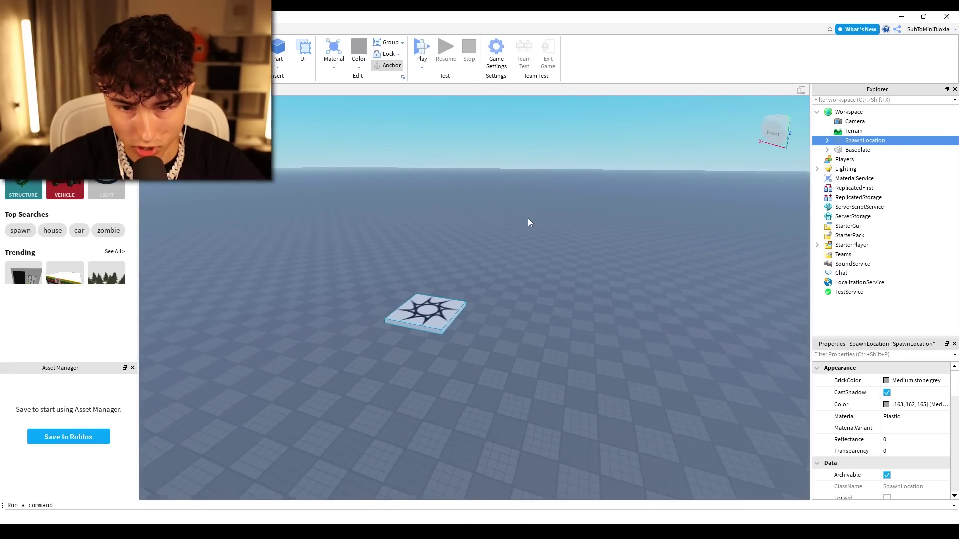
# Search the Toolbox for 'roblox bedwars map' and insert a BedWars map model.
pyautogui.moveTo(520, 219); pyautogui.dragTo(522, 222, button='right')
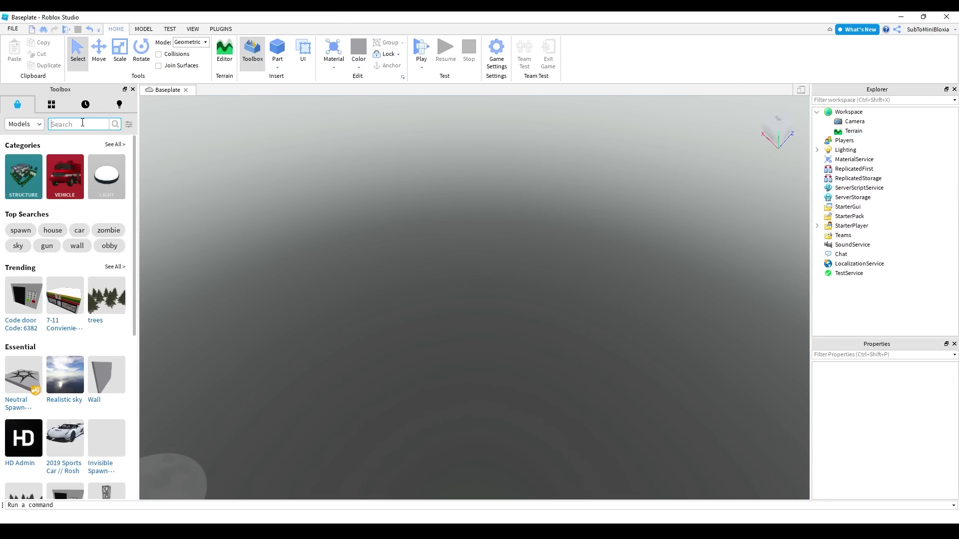
pyautogui.click(83, 124)
pyautogui.write('roblox bedw')
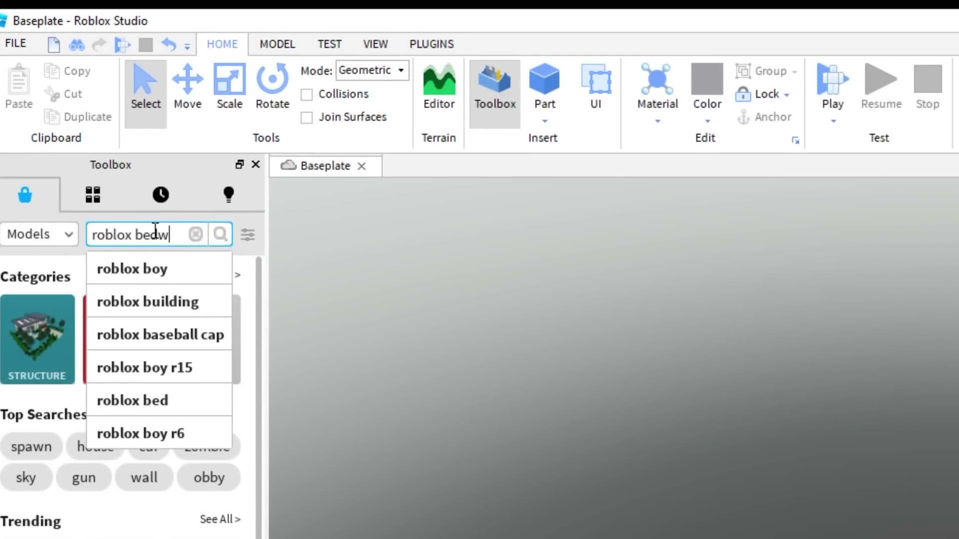
pyautogui.press('Return')
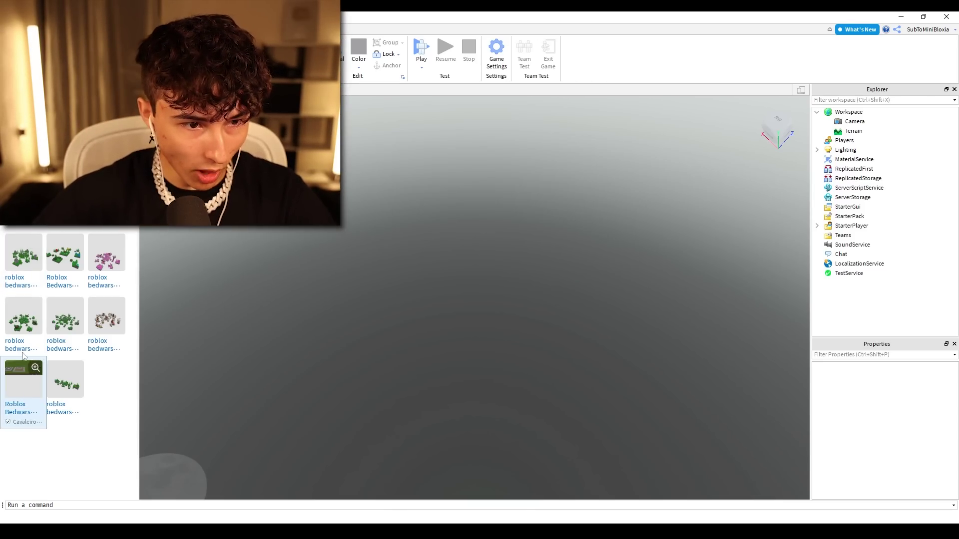
pyautogui.click(9, 195)
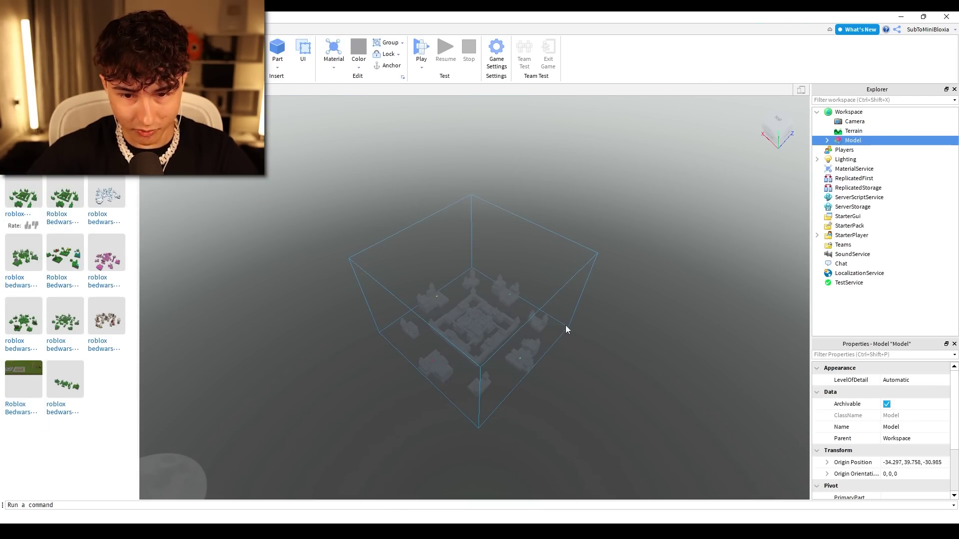
# Replace the forest map with the snowy map, turning off future included-script warnings.
pyautogui.click(581, 358)
pyautogui.scroll(3, 599, 345)
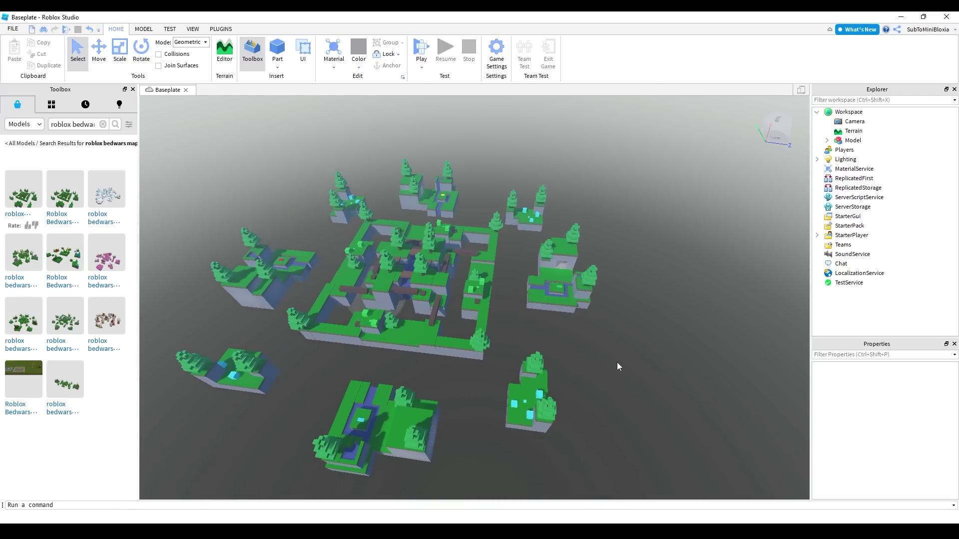
pyautogui.moveTo(617, 366); pyautogui.dragTo(645, 423, button='right')
pyautogui.scroll(3, 645, 424)
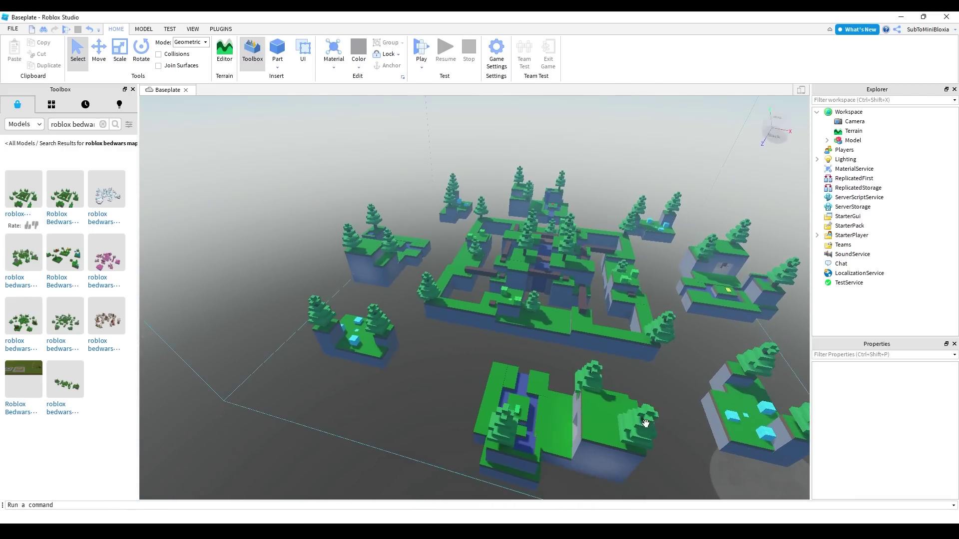
pyautogui.scroll(3, 646, 423)
pyautogui.moveTo(610, 406); pyautogui.dragTo(524, 355, button='right')
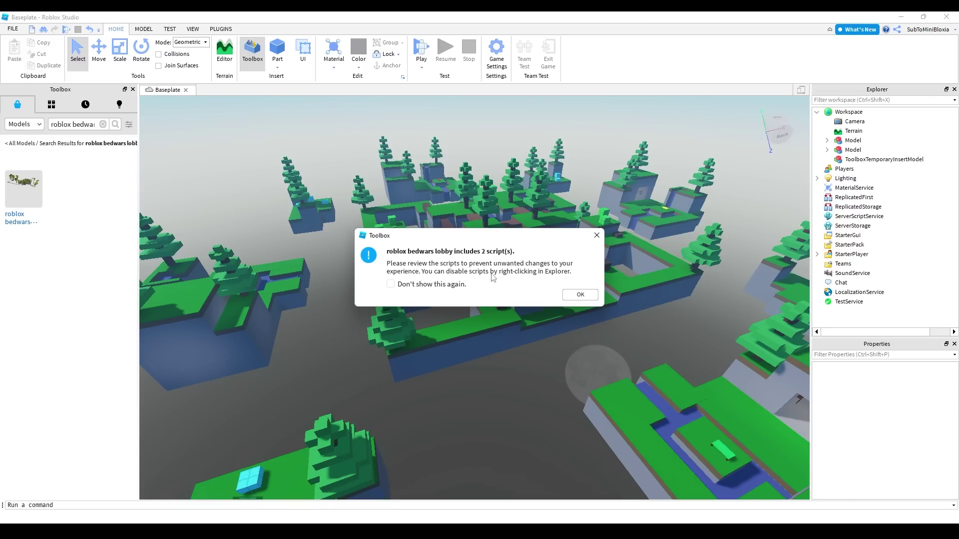
pyautogui.click(390, 284)
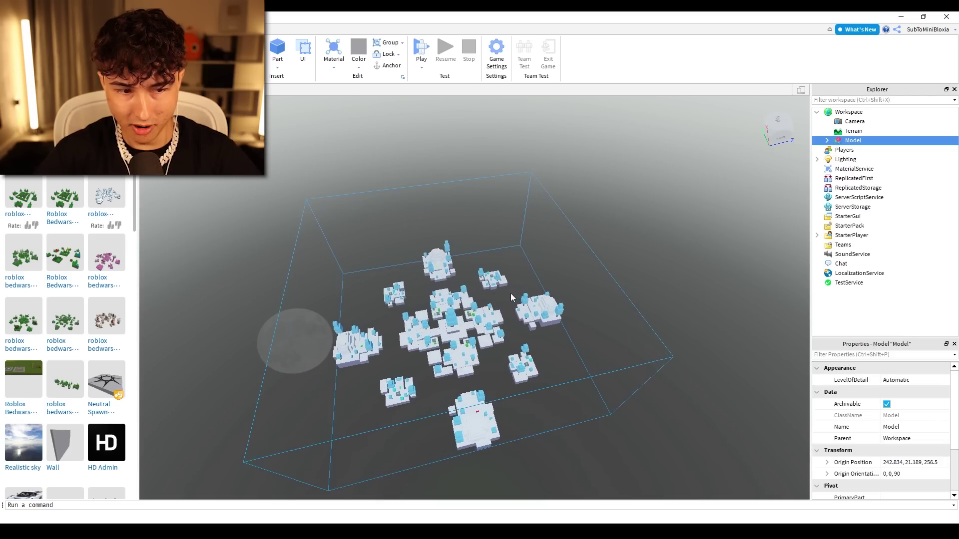
pyautogui.moveTo(526, 298); pyautogui.dragTo(533, 311, button='right')
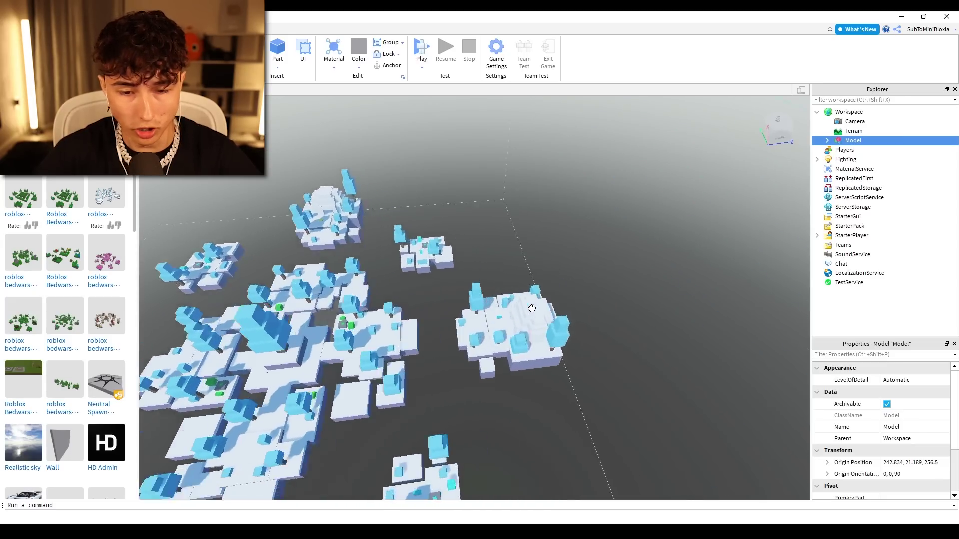
pyautogui.scroll(5, 515, 171)
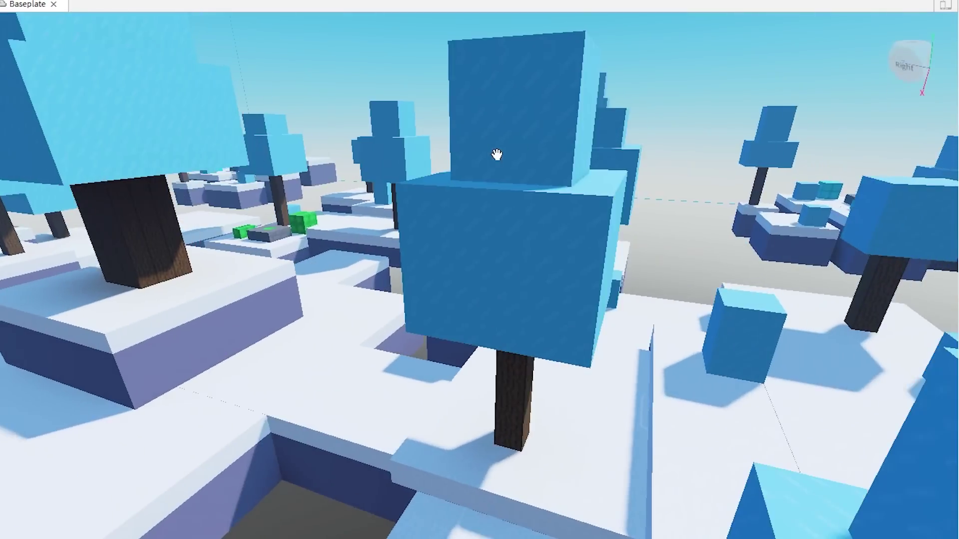
# Insert a Neutral Spawn Location from Toolbox Essentials onto a white snowy platform.
pyautogui.moveTo(496, 155); pyautogui.dragTo(478, 191, button='right')
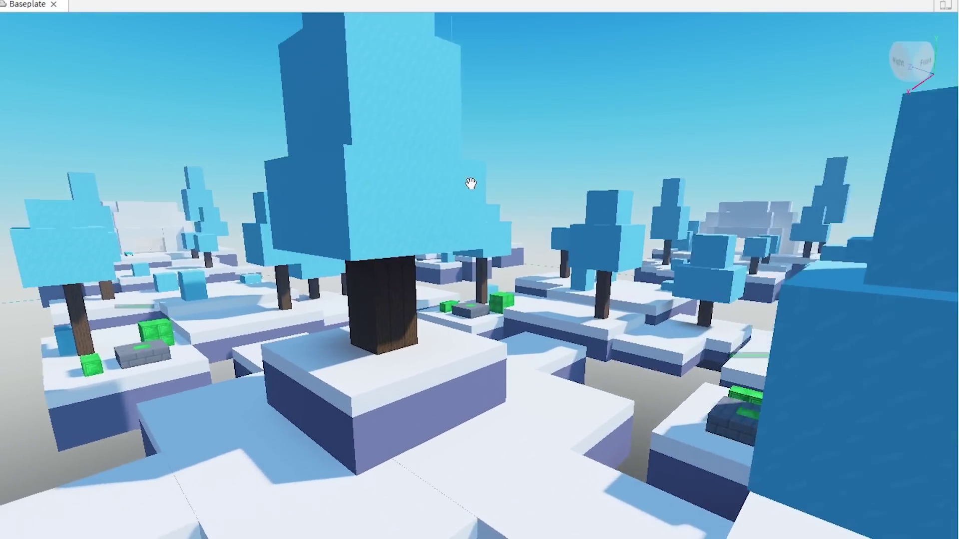
pyautogui.scroll(-5, 478, 191)
pyautogui.scroll(-5, 471, 240)
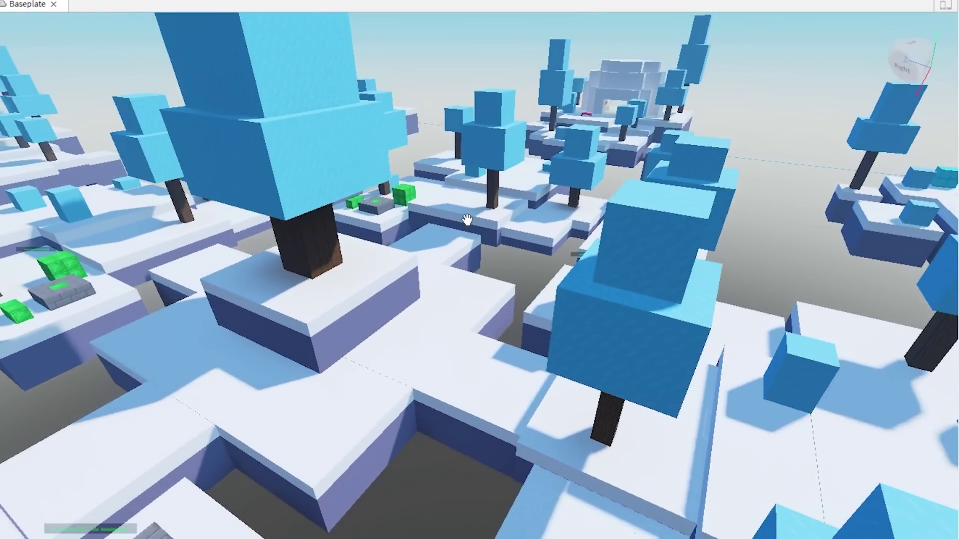
pyautogui.scroll(5, 350, 278)
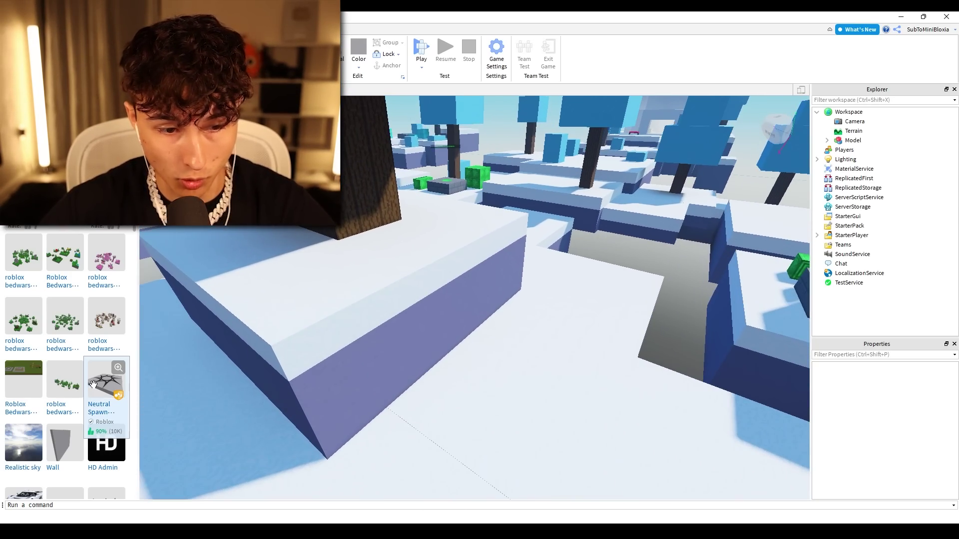
pyautogui.click(106, 380)
pyautogui.moveTo(315, 344); pyautogui.dragTo(344, 285, button='right')
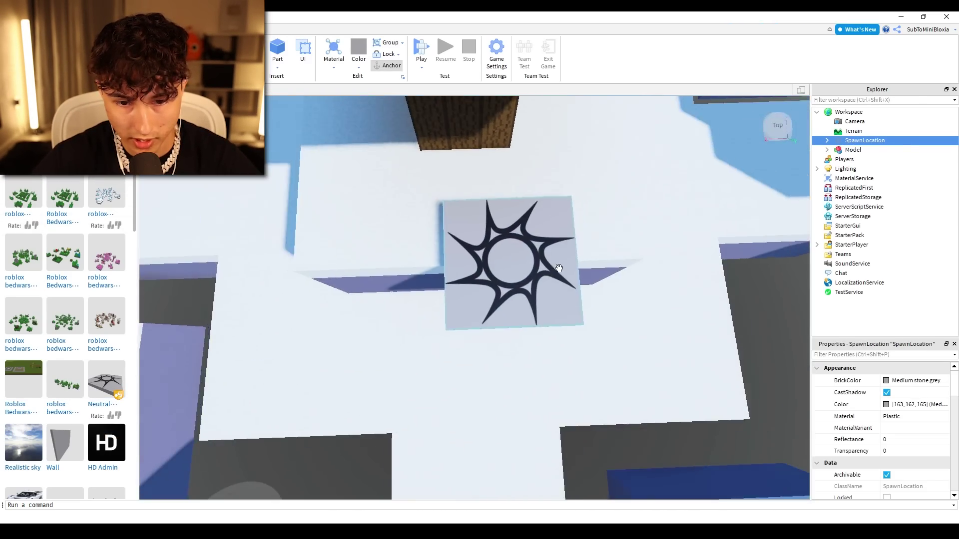
pyautogui.scroll(-5, 345, 285)
pyautogui.scroll(5, 375, 215)
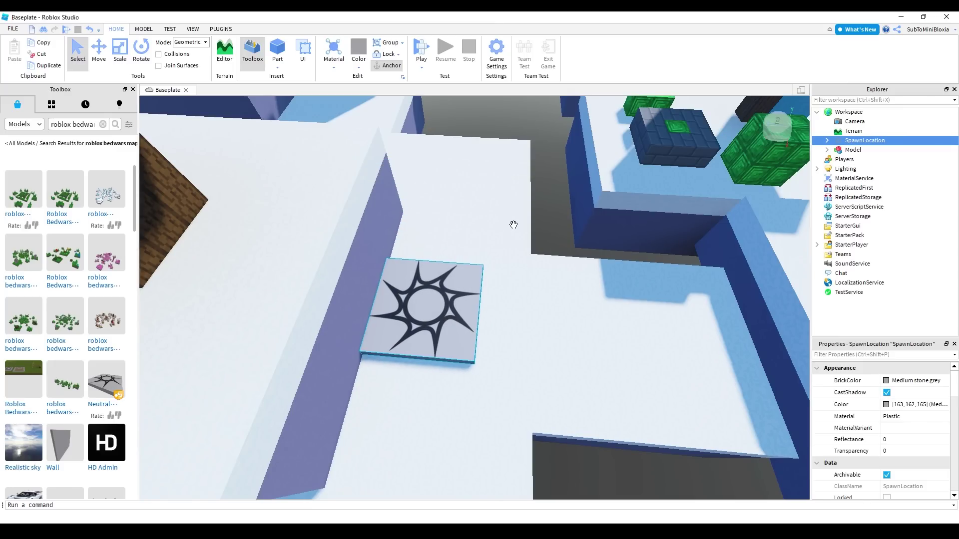
pyautogui.moveTo(513, 225); pyautogui.dragTo(568, 223, button='right')
pyautogui.scroll(-3, 551, 191)
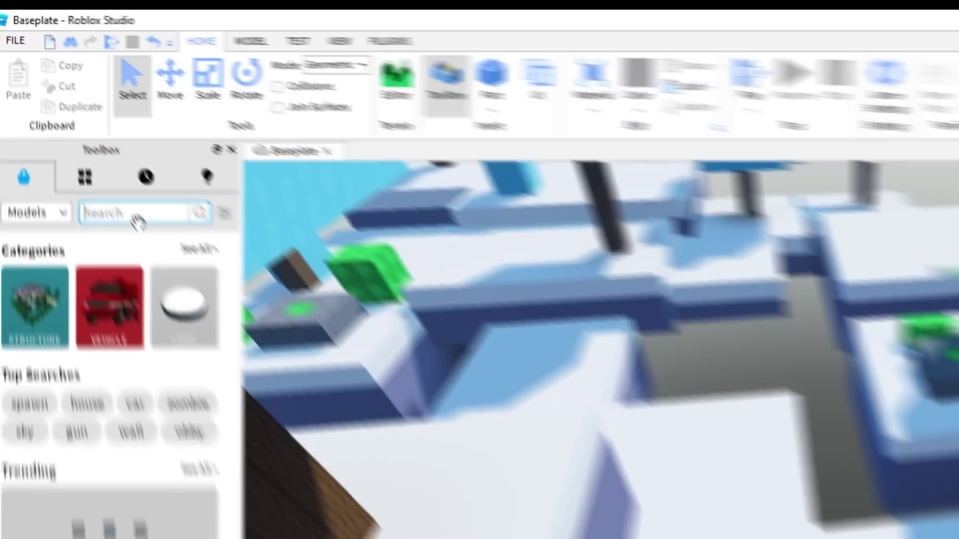
pyautogui.write('sword')
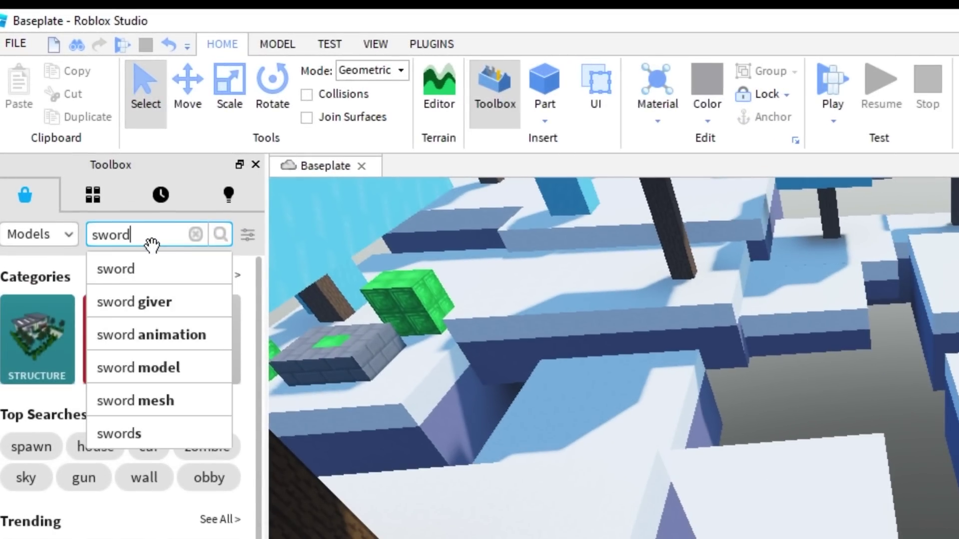
# Insert a Sword Giver from a 'sword giver' search and place it beside the spawn.
pyautogui.press('BackSpace')
pyautogui.press('BackSpace')
pyautogui.write('g')
pyautogui.press('Return')
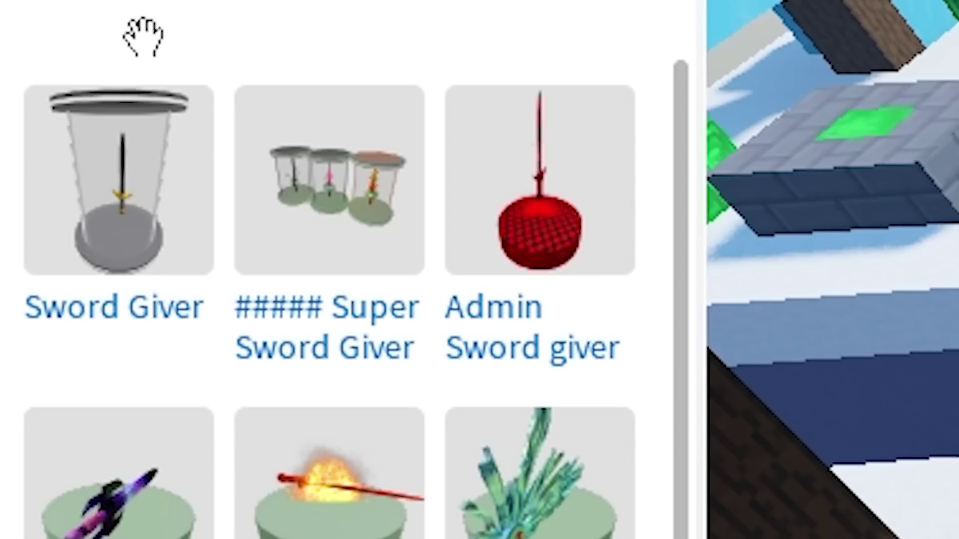
pyautogui.moveTo(127, 247); pyautogui.dragTo(854, 495)
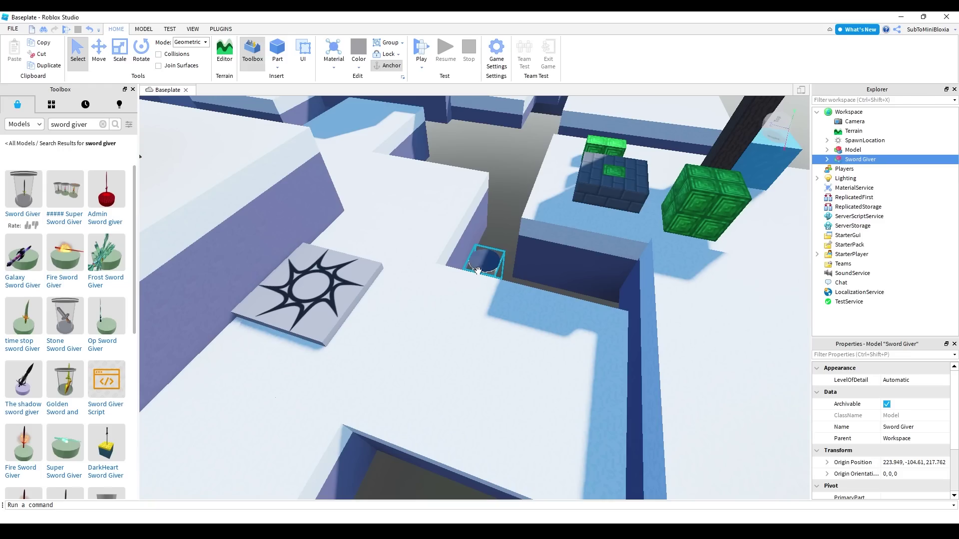
pyautogui.moveTo(448, 229); pyautogui.dragTo(541, 337)
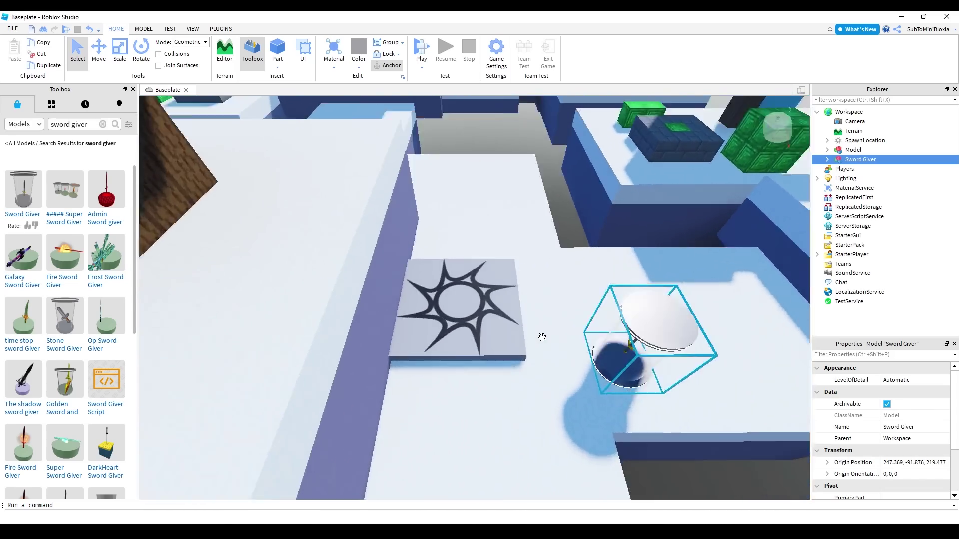
pyautogui.moveTo(541, 337); pyautogui.dragTo(328, 308)
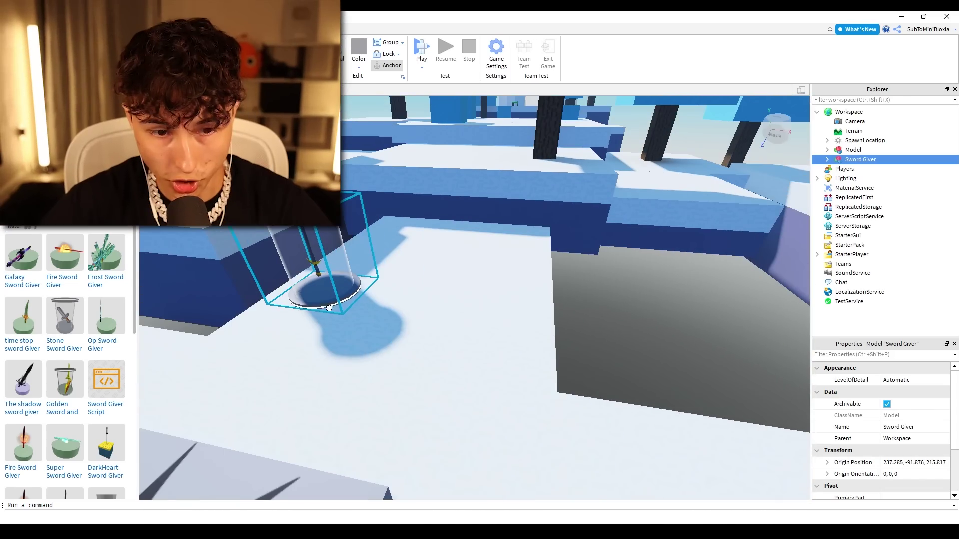
# Add the equipment spawner nearby, answering the starter-pack prompt for its tool.
pyautogui.moveTo(313, 305); pyautogui.dragTo(417, 293, button='right')
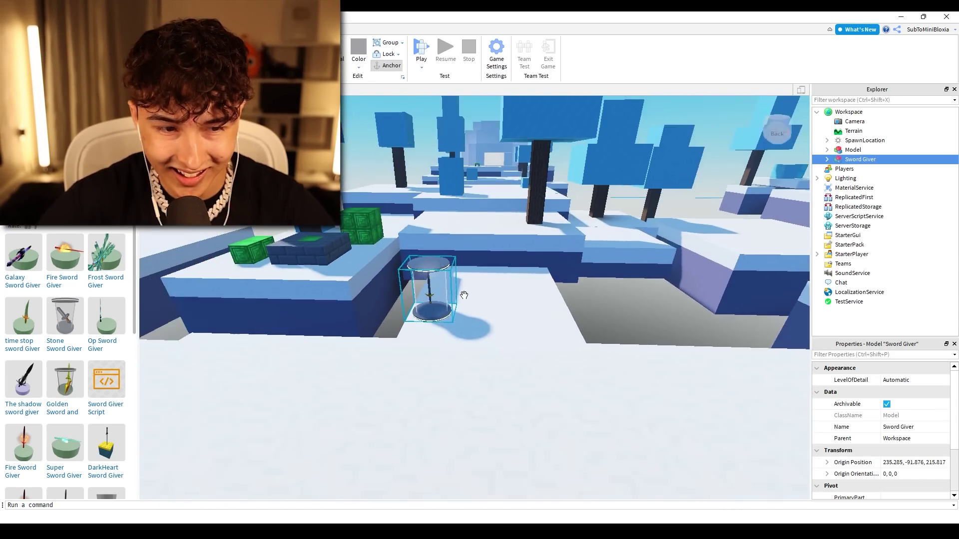
pyautogui.click(418, 293)
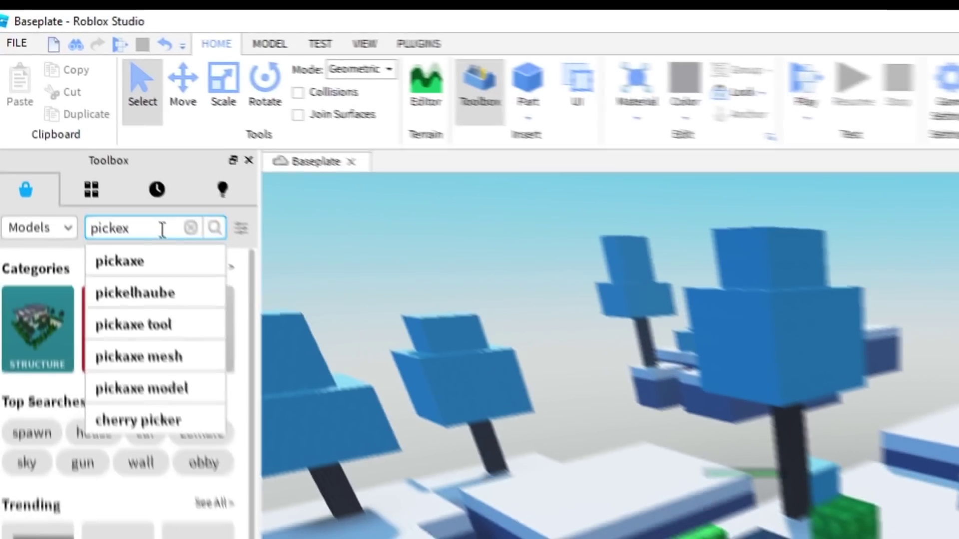
pyautogui.write('pickexgi')
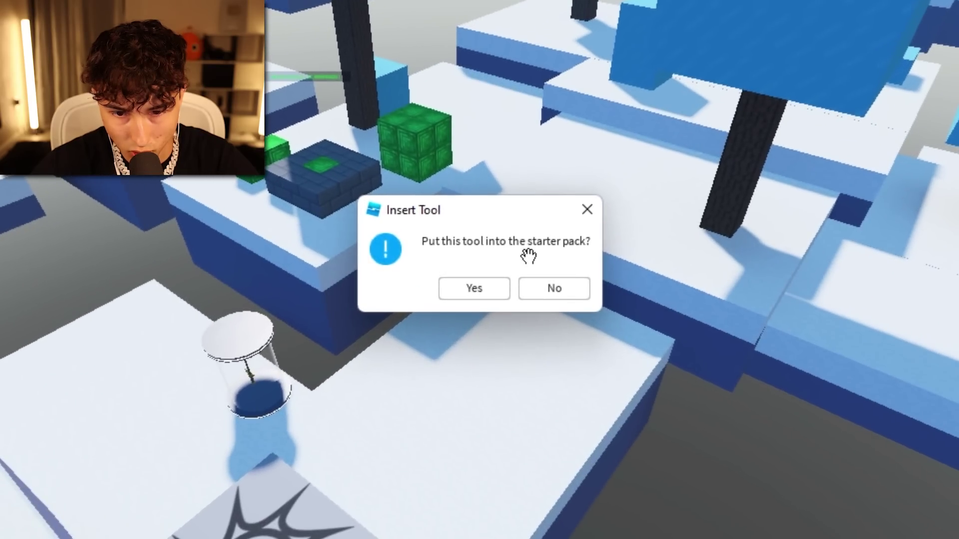
pyautogui.click(450, 288)
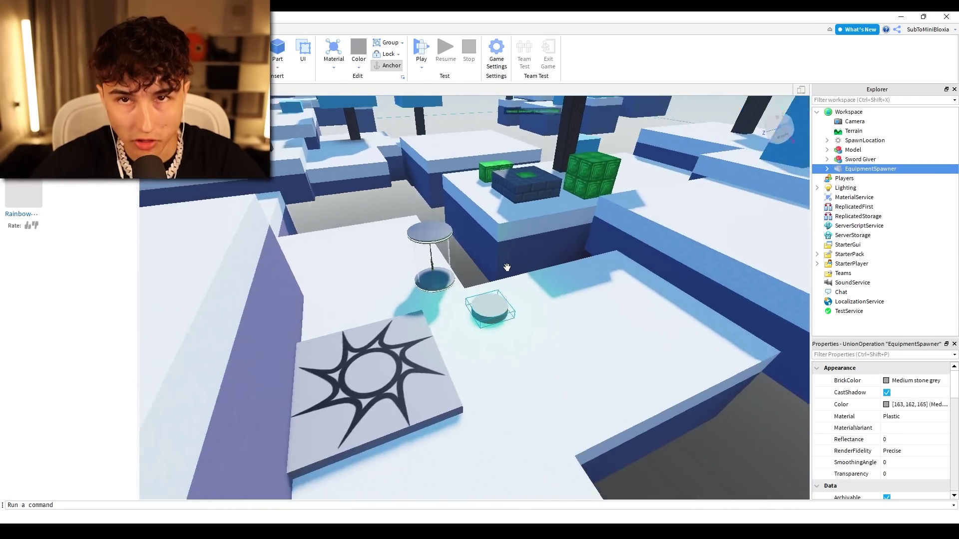
pyautogui.moveTo(507, 267); pyautogui.dragTo(507, 267, button='right')
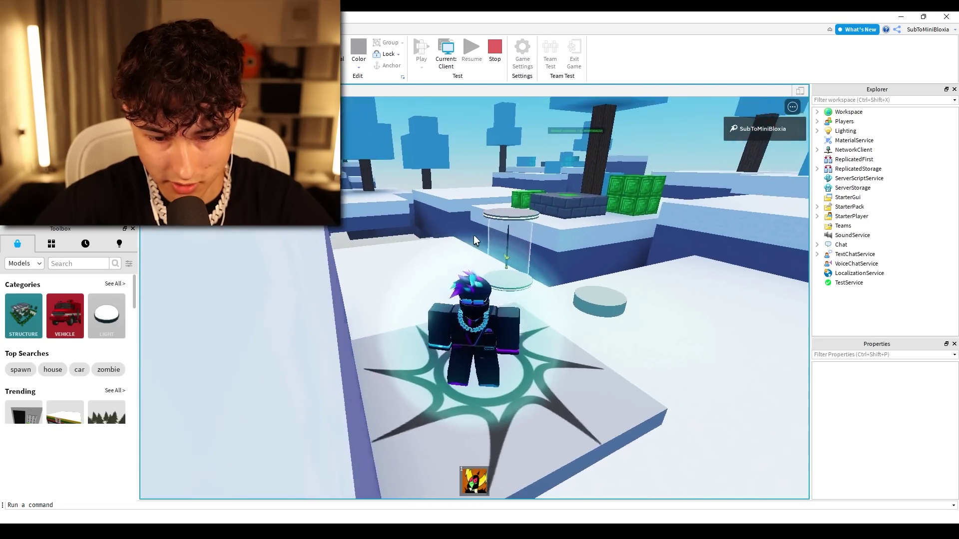
# Walk across the platforms, switch to the rainbow pickaxe with key 1, and use the block spawner.
pyautogui.press('w')
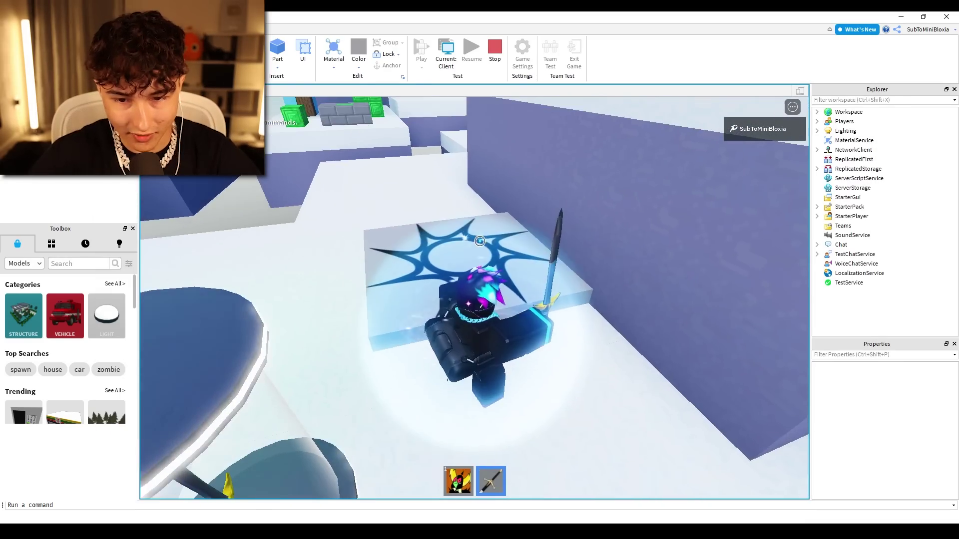
pyautogui.press('w')
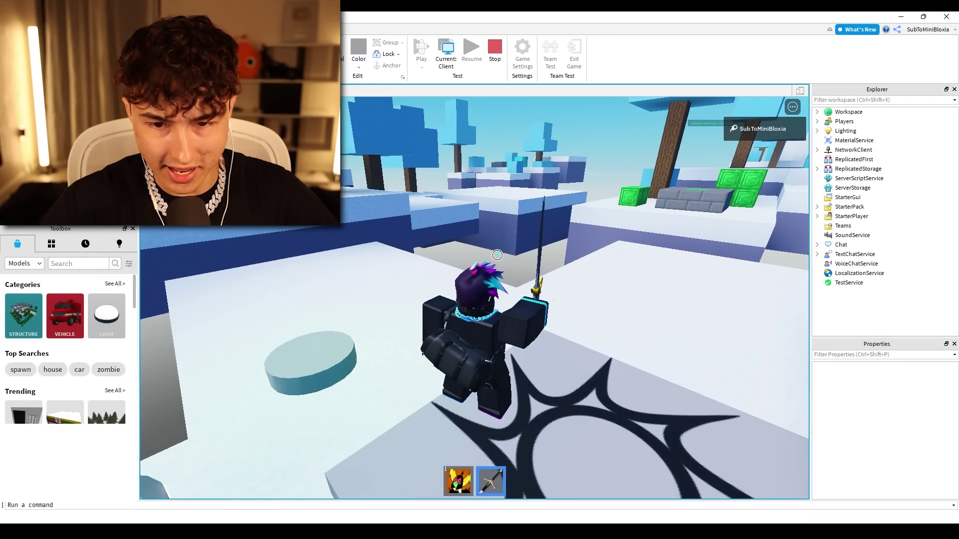
pyautogui.press('w')
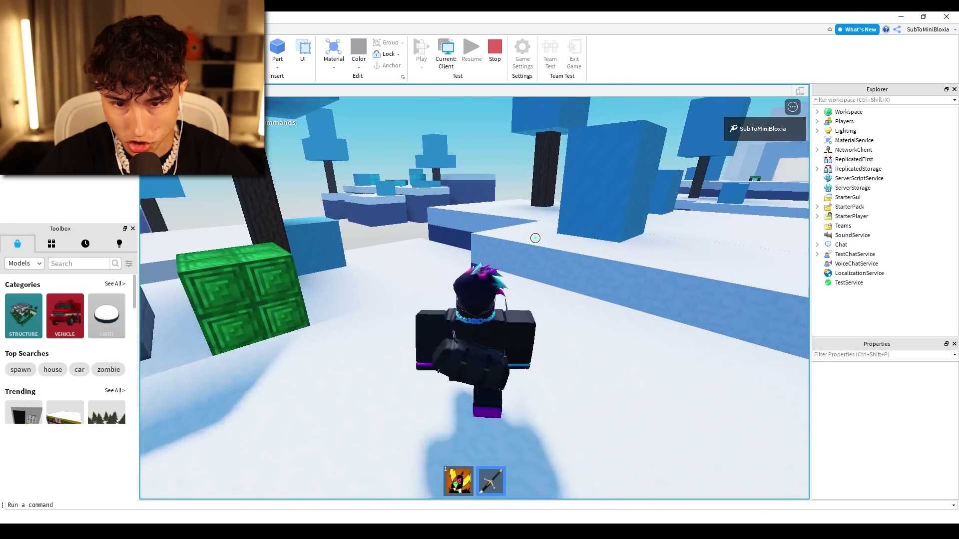
pyautogui.press('w')
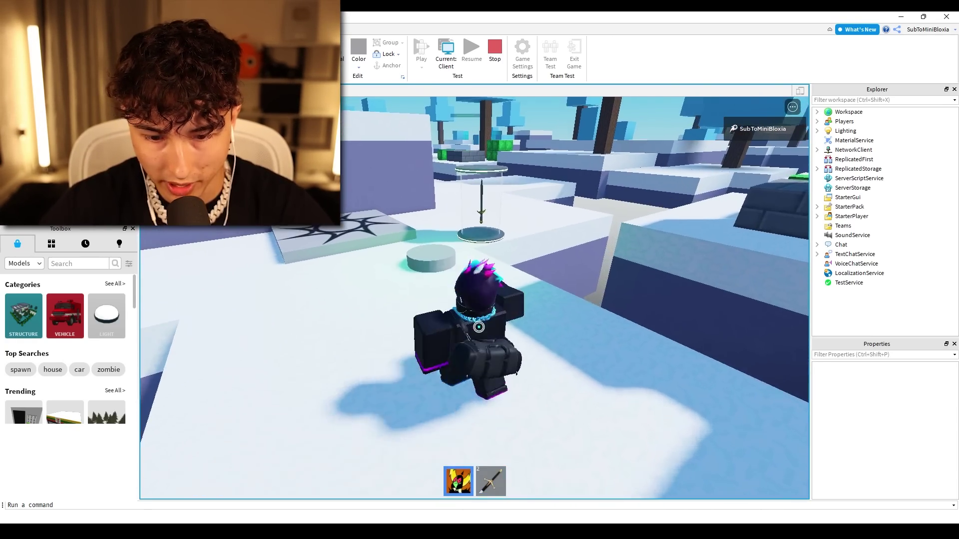
pyautogui.press('1')
pyautogui.press('w')
pyautogui.press('w')
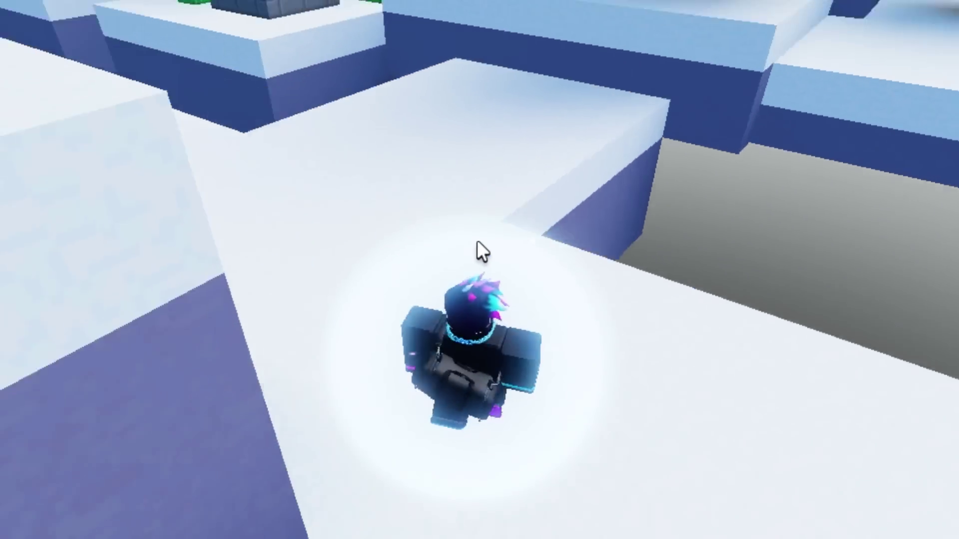
pyautogui.click(538, 239)
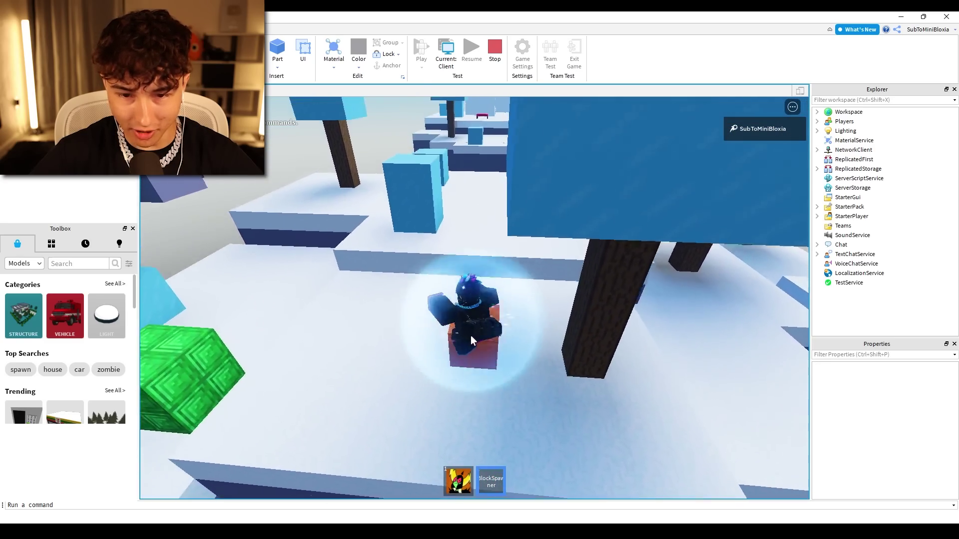
# Place orange, grey and yellow blocks while walking around the snowy platforms.
pyautogui.click(470, 337)
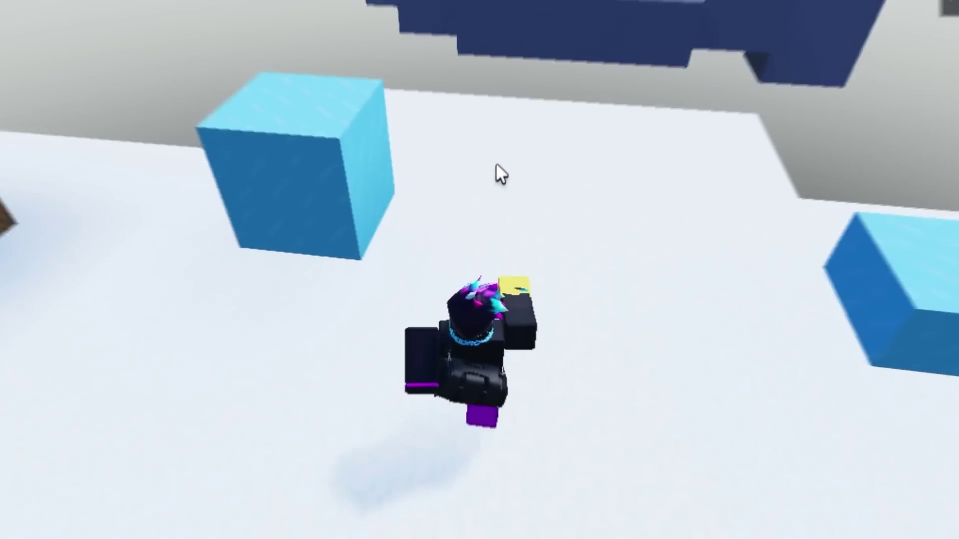
pyautogui.press('w')
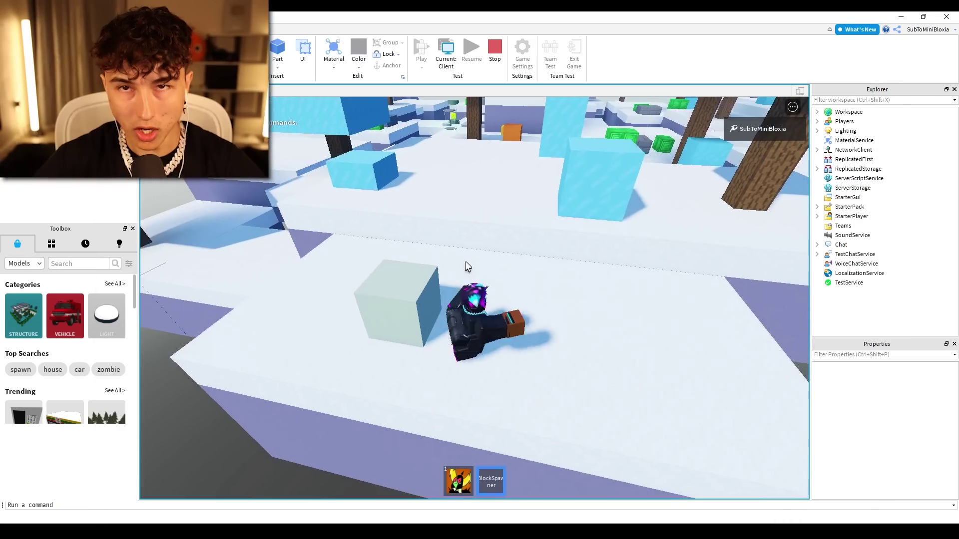
pyautogui.press('w')
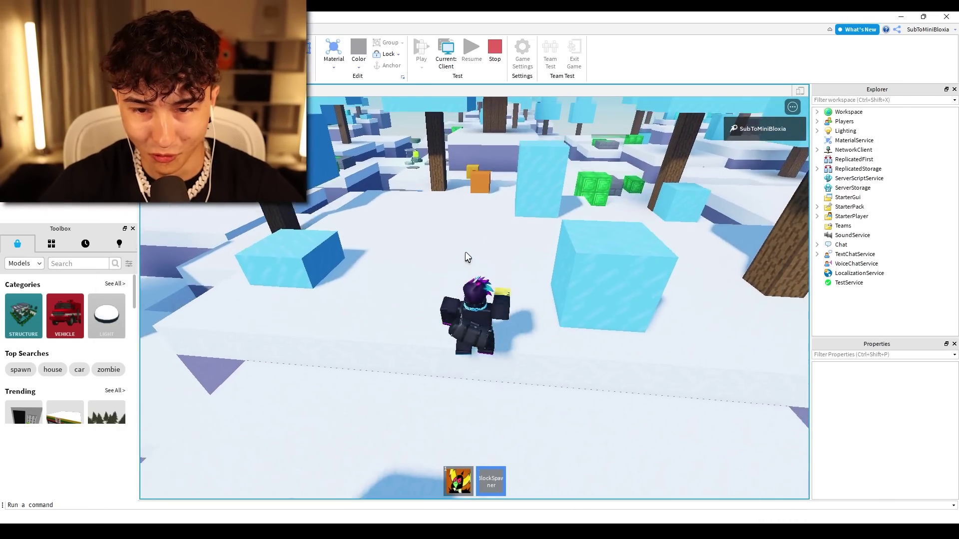
pyautogui.press('w')
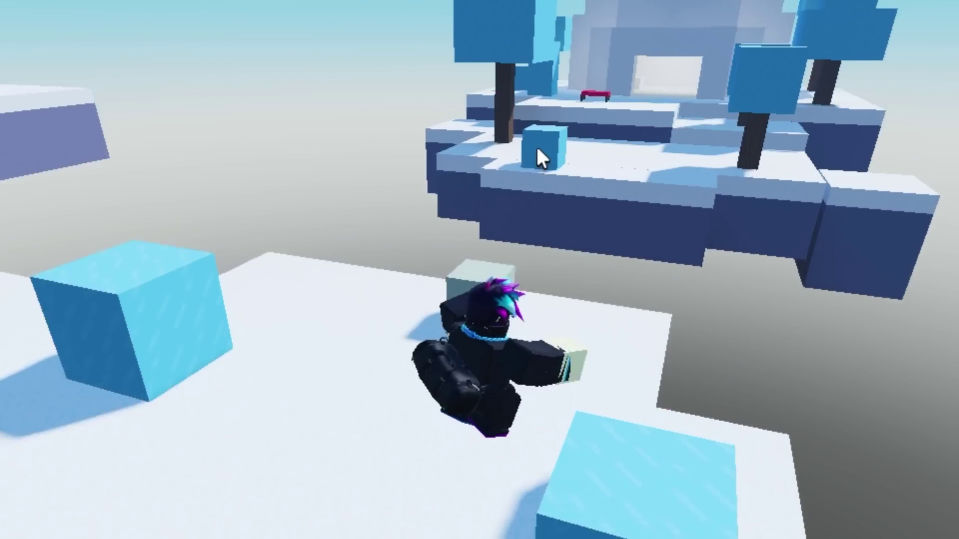
pyautogui.press('s')
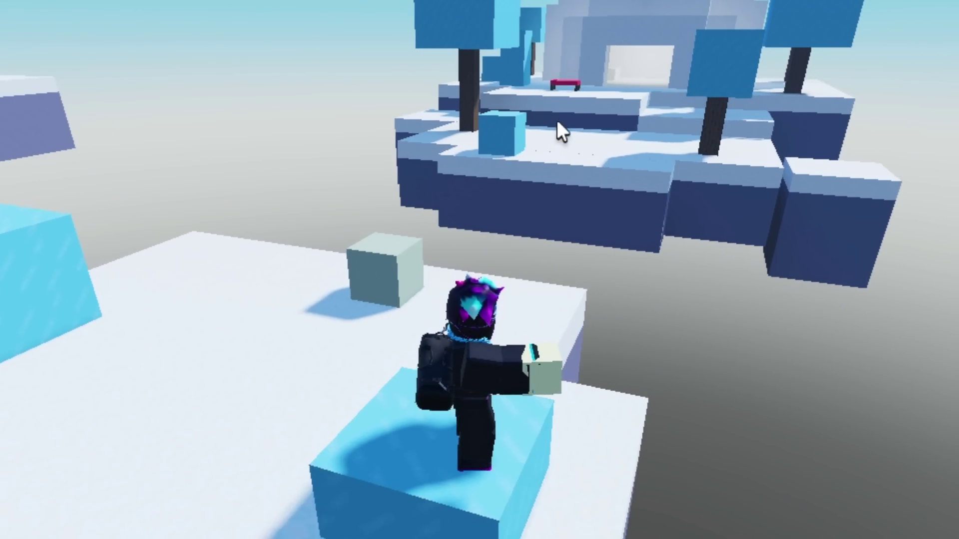
pyautogui.click(572, 90)
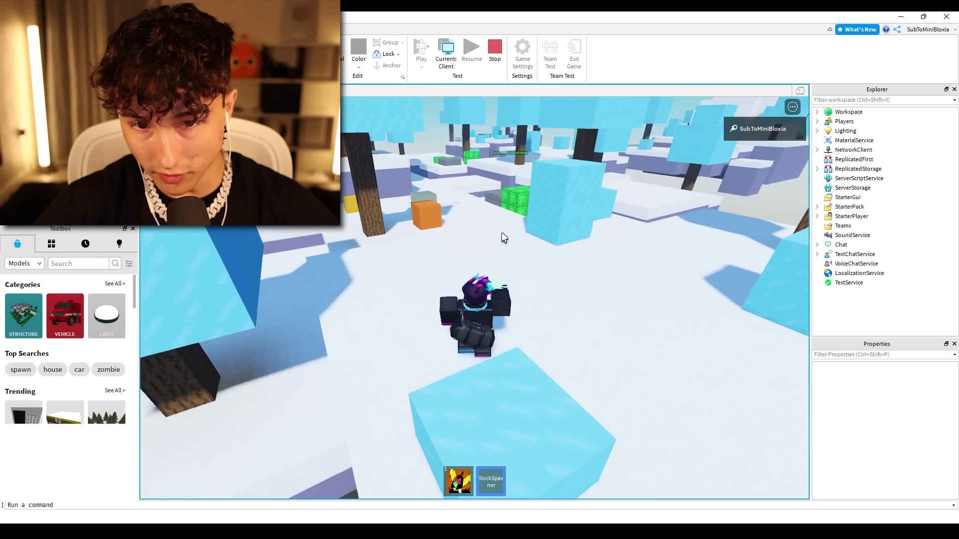
pyautogui.click(498, 239)
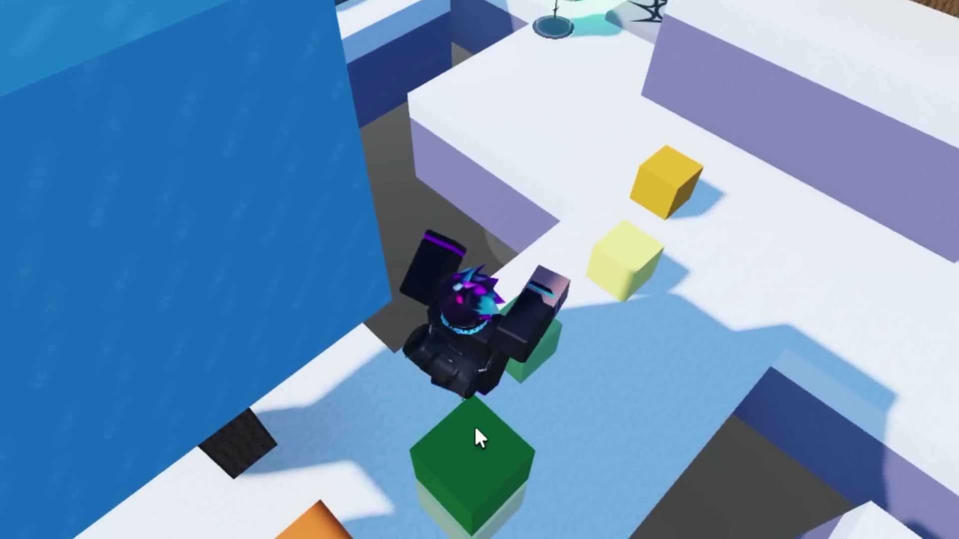
# Climb the block stack, move to the ledge, and jump-place blocks into a tower.
pyautogui.click(474, 424)
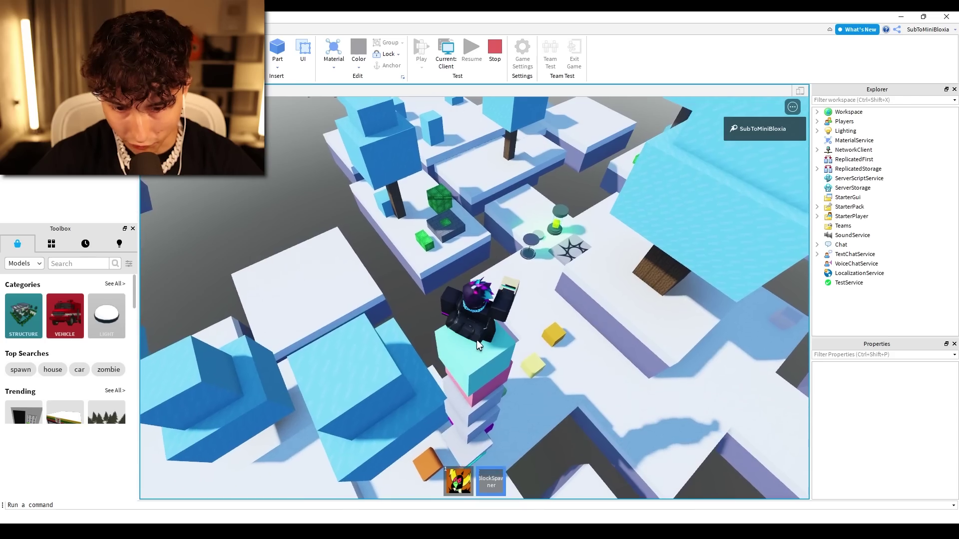
pyautogui.press('w')
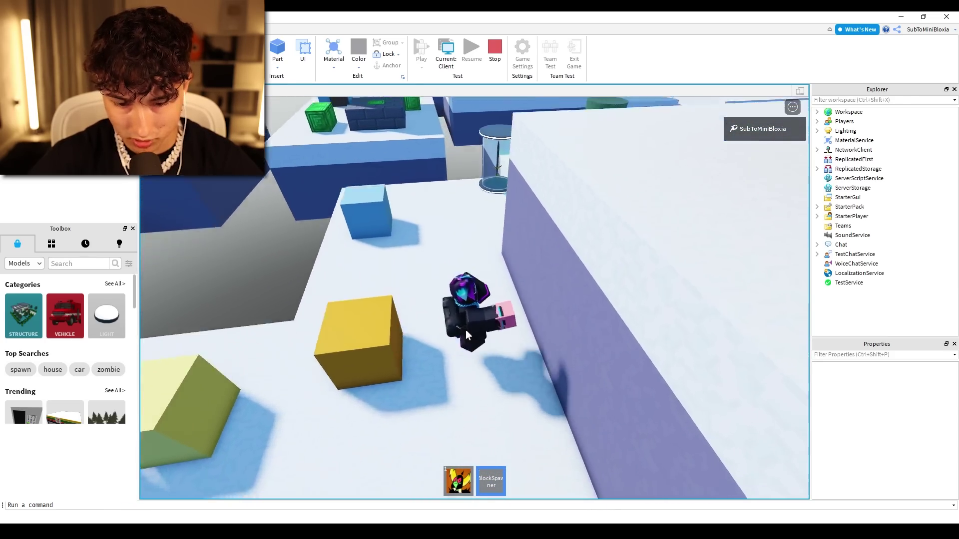
pyautogui.press('d')
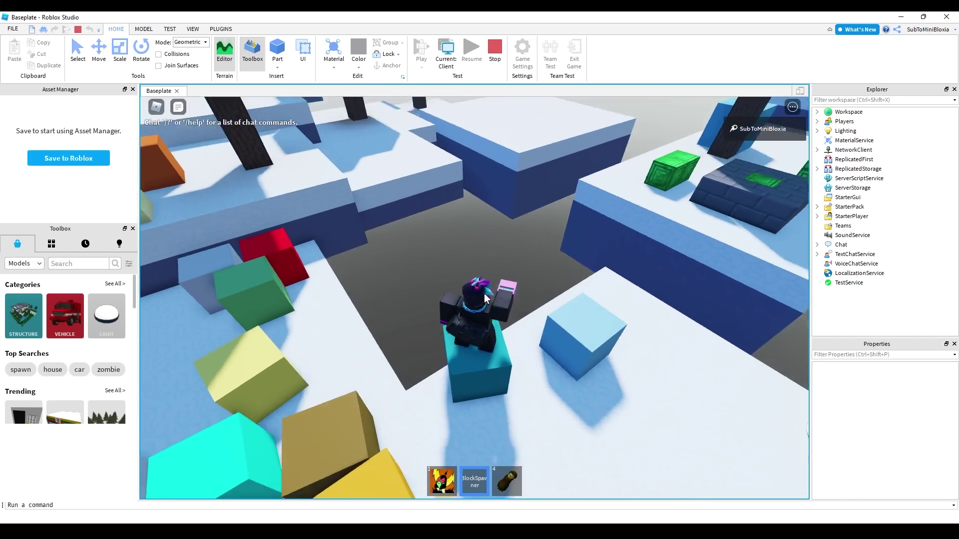
pyautogui.press('space')
pyautogui.click(484, 360)
pyautogui.press('space')
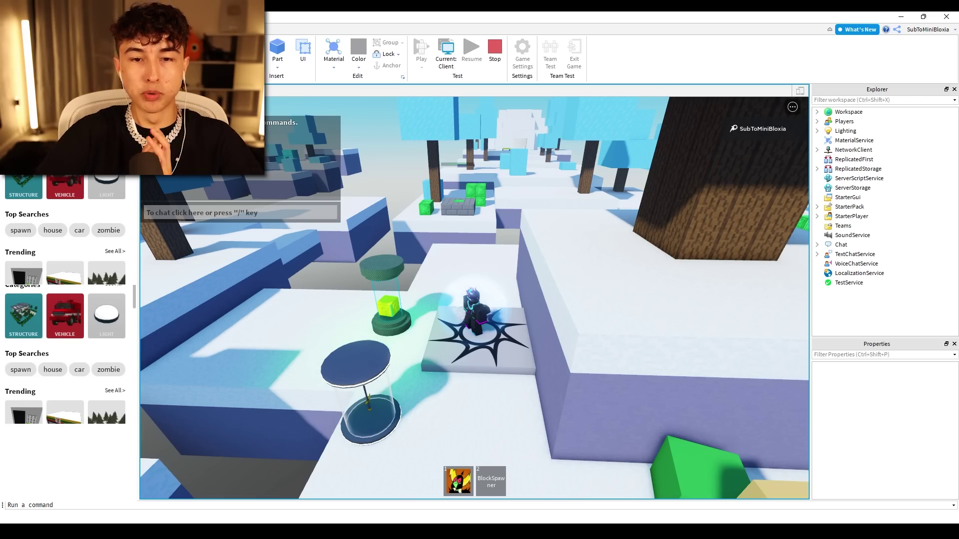
# Stop the playtest, put the bow on its giver pedestal, and walk toward the water portal in a new test.
pyautogui.hotkey('shift', 'F5')
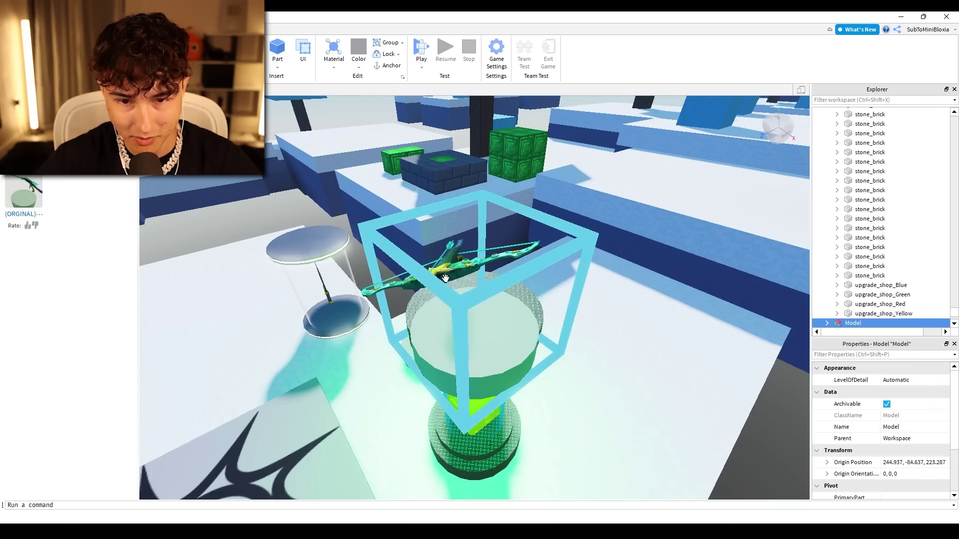
pyautogui.scroll(3, 576, 298)
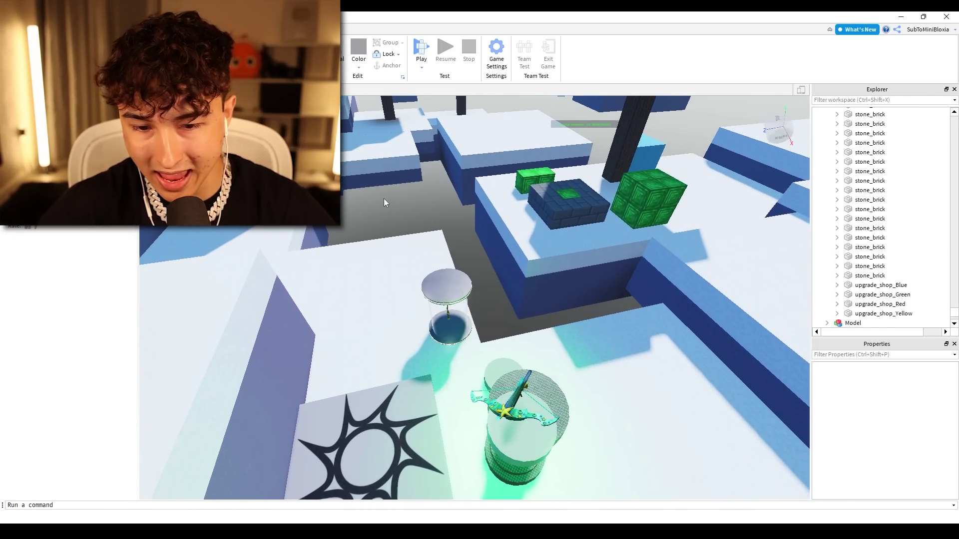
pyautogui.scroll(2, 384, 199)
pyautogui.scroll(2, 384, 199)
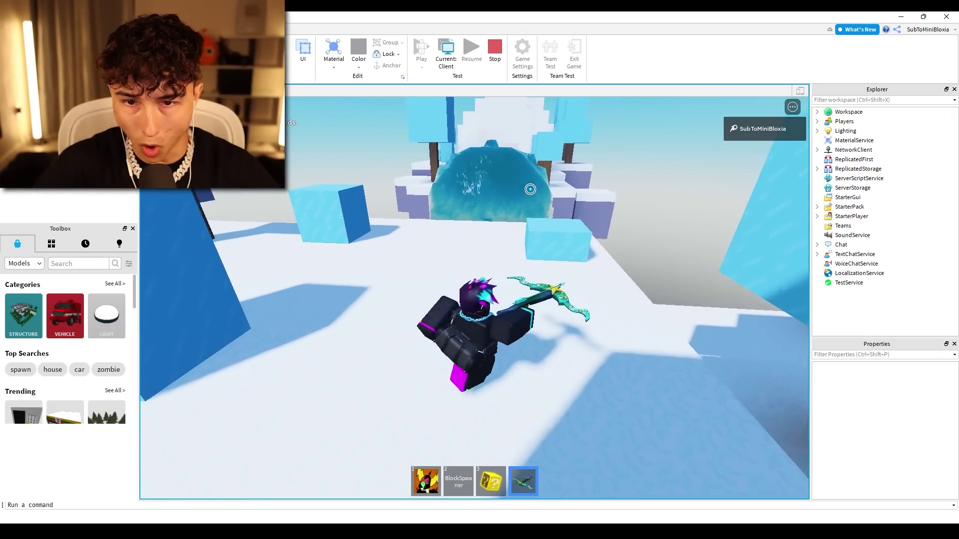
pyautogui.press('w')
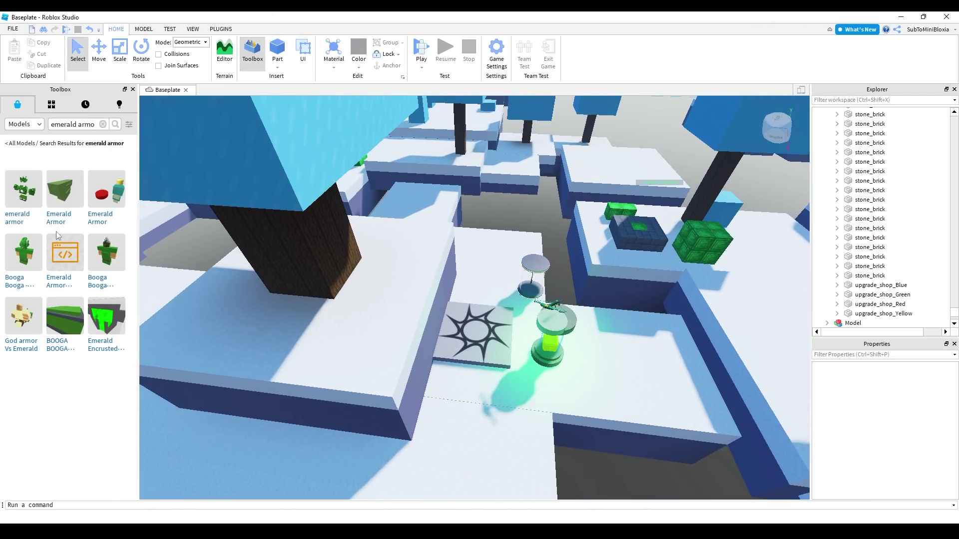
# Insert the emerald armor model and move it onto the platform.
pyautogui.click(15, 227)
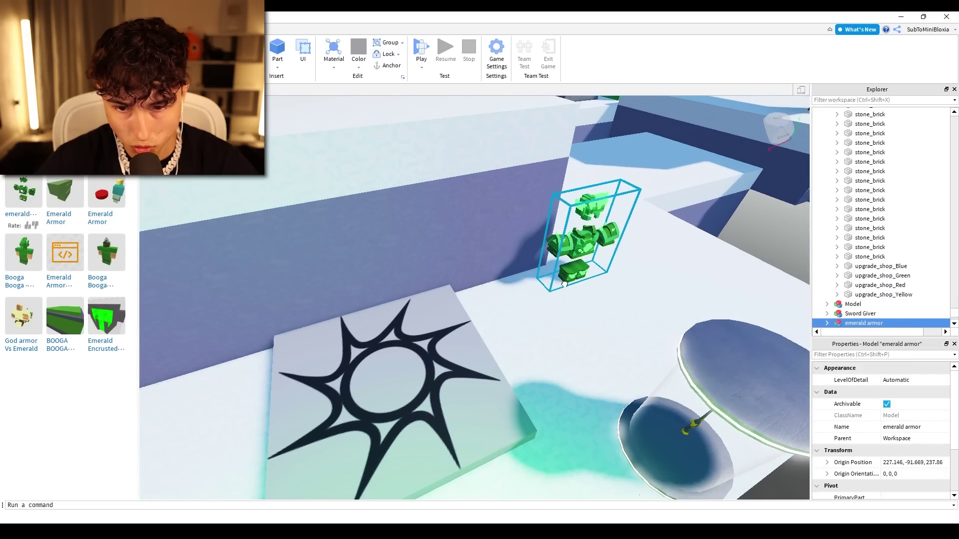
pyautogui.moveTo(564, 284); pyautogui.dragTo(597, 281)
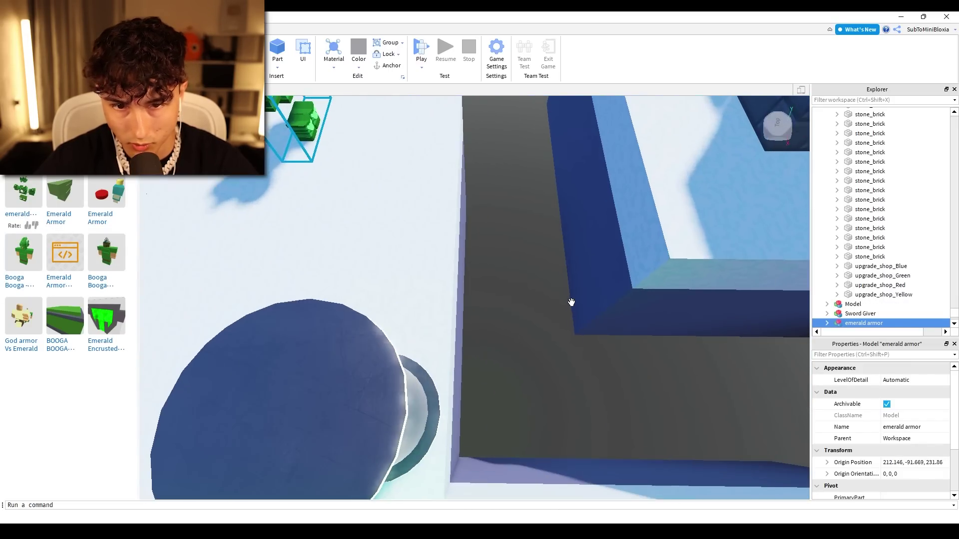
pyautogui.moveTo(597, 281); pyautogui.dragTo(552, 261, button='right')
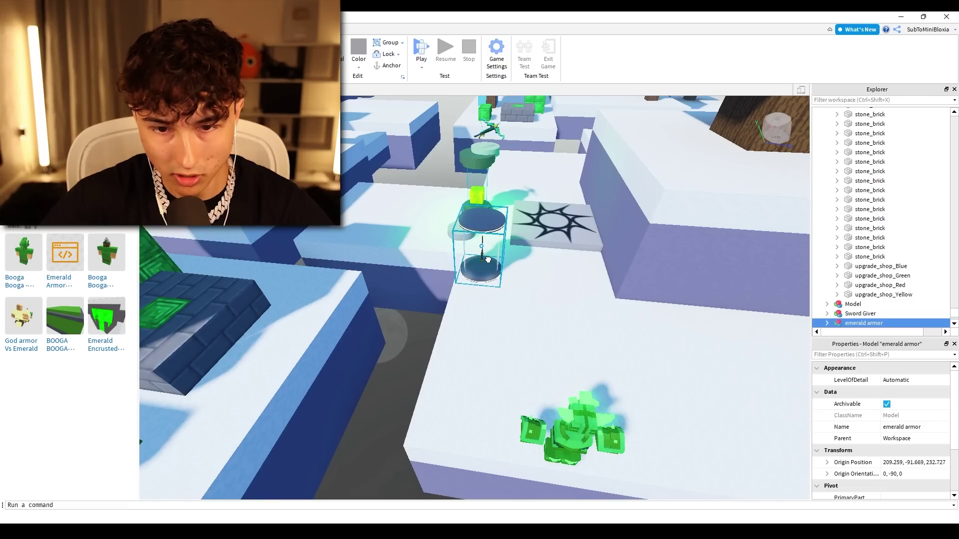
# Move the Sword, block and bow givers beside the armor, then start a playtest.
pyautogui.click(422, 274)
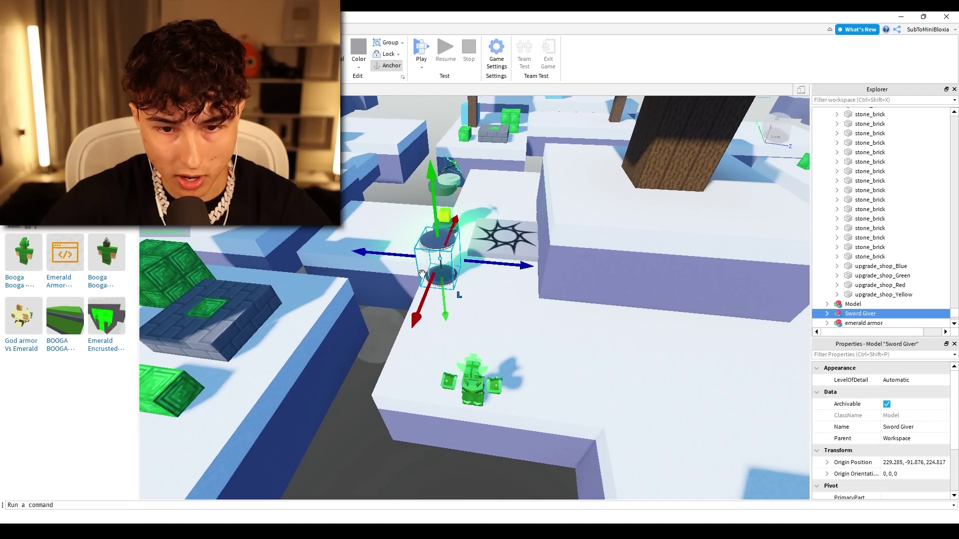
pyautogui.moveTo(361, 421); pyautogui.dragTo(358, 434)
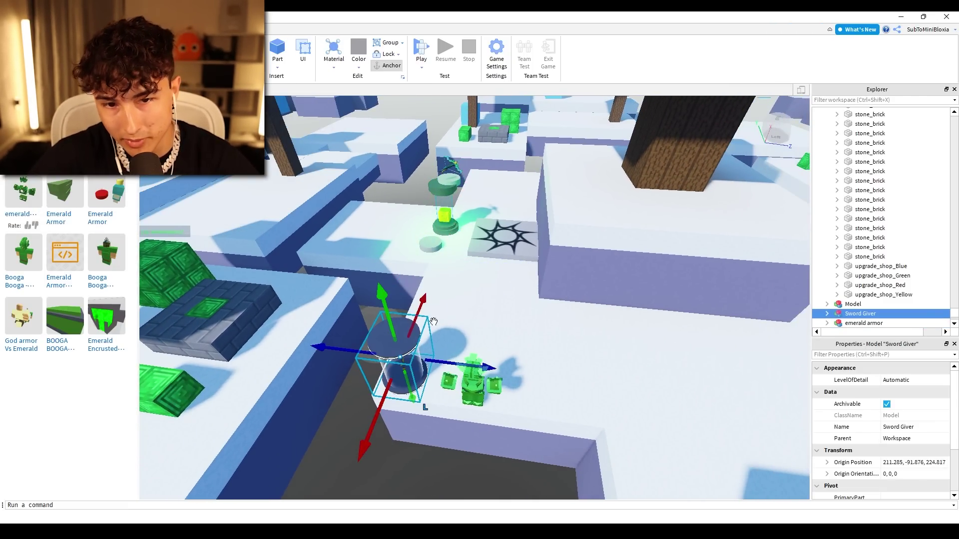
pyautogui.click(446, 204)
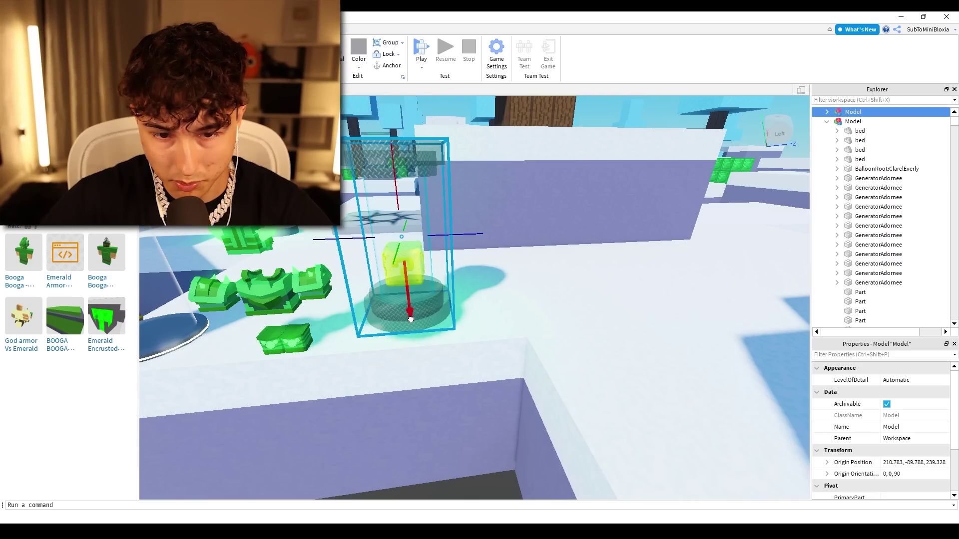
pyautogui.scroll(-5, 425, 333)
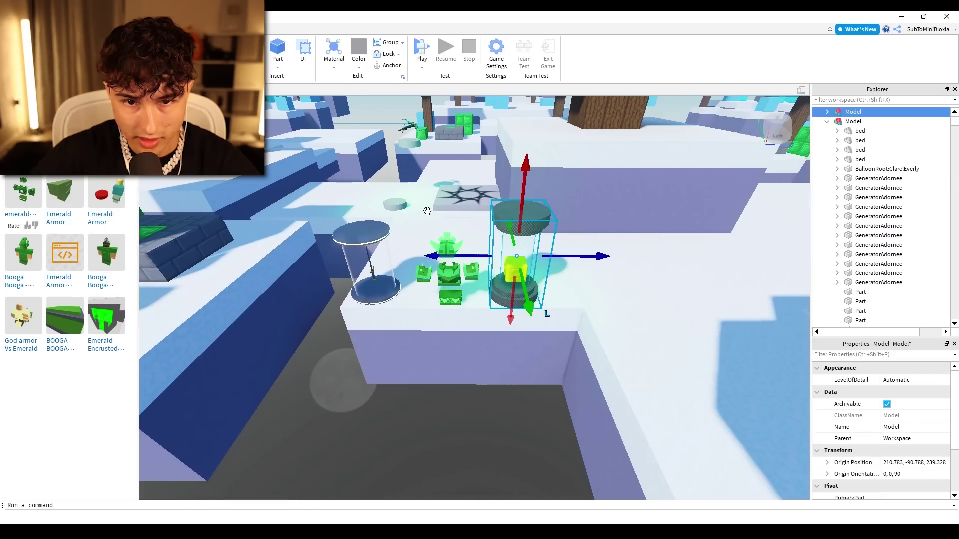
pyautogui.click(414, 146)
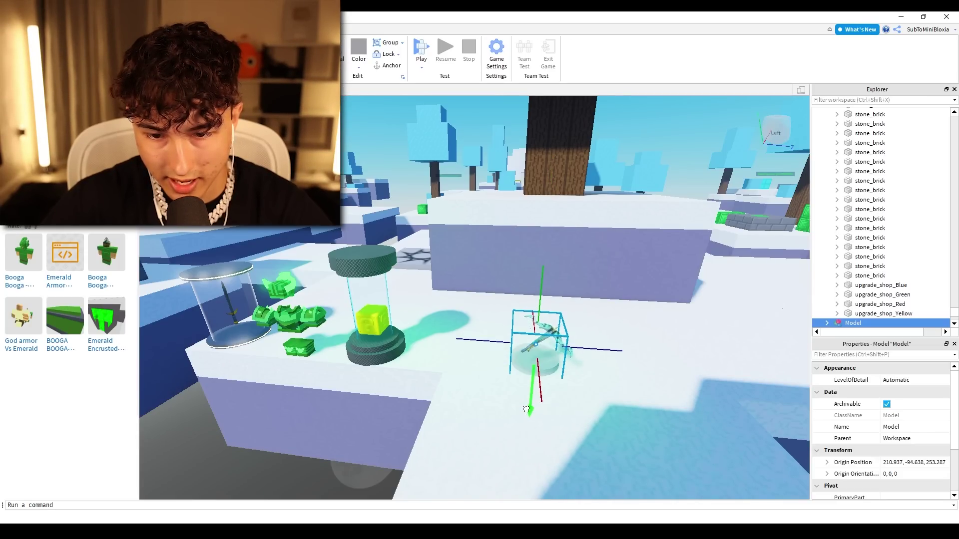
pyautogui.moveTo(479, 331); pyautogui.dragTo(388, 331)
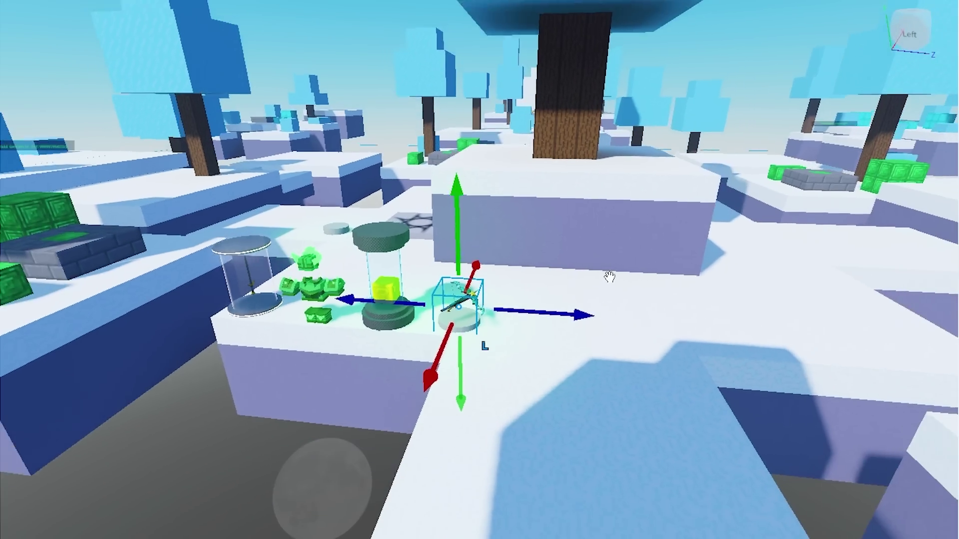
pyautogui.moveTo(610, 275)
pyautogui.mouseDown(button='right')
pyautogui.moveTo(608, 283)
pyautogui.moveTo(459, 253)
pyautogui.mouseUp(button='right')
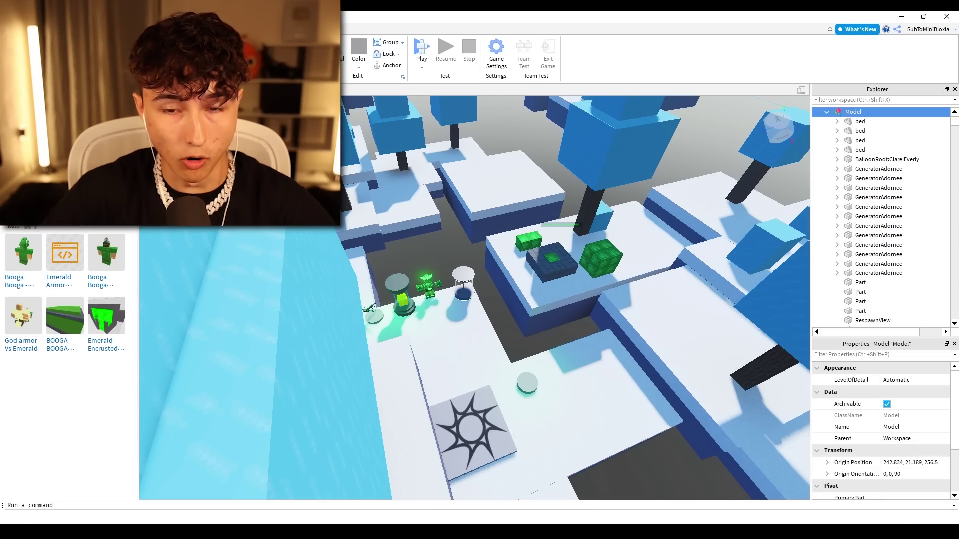
pyautogui.press('F5')
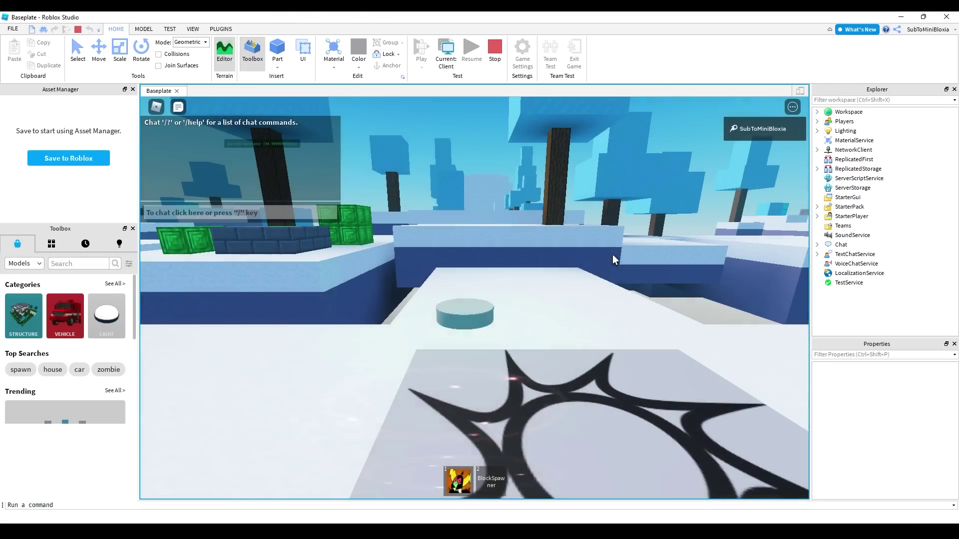
pyautogui.moveTo(525, 241); pyautogui.dragTo(523, 337, button='right')
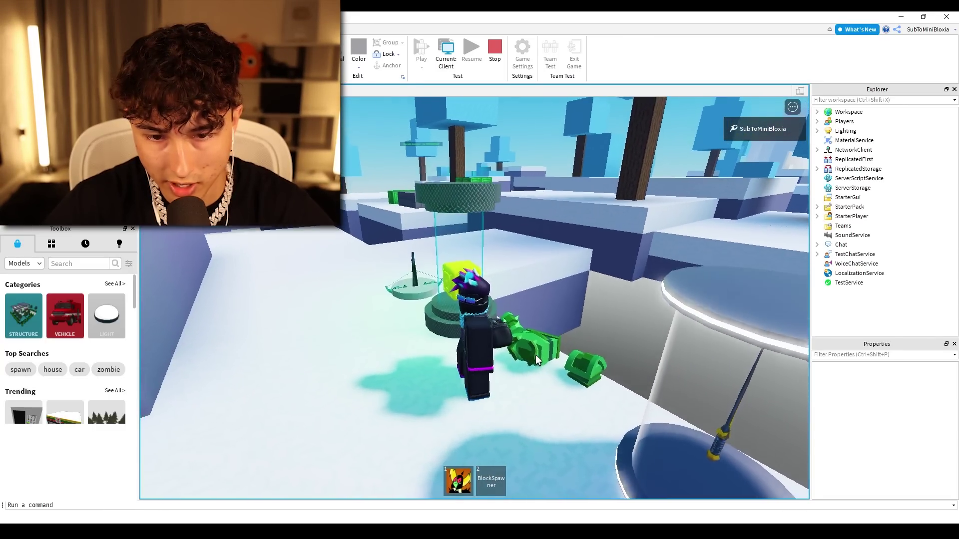
pyautogui.scroll(-5, 367, 205)
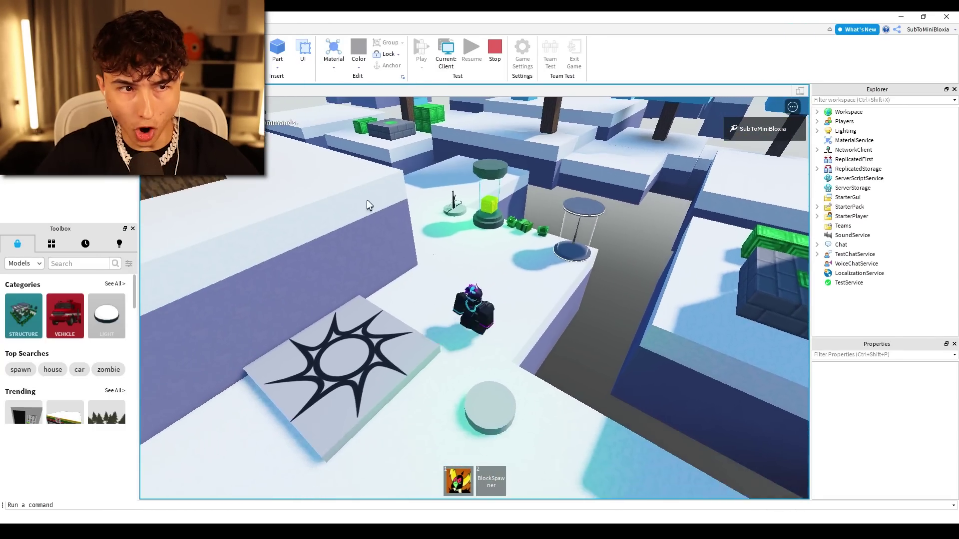
pyautogui.press('a')
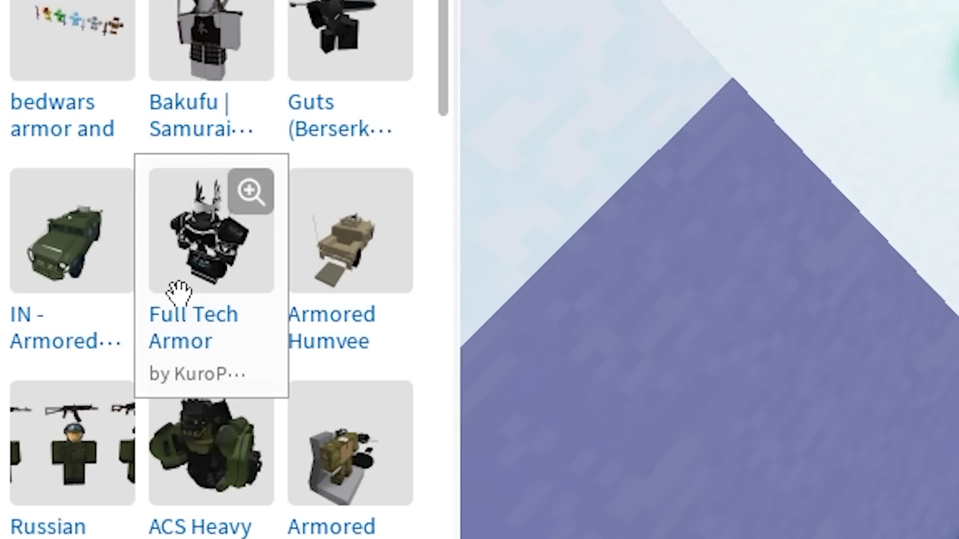
# Insert the Full Tech Armor and Minecraft Diamond Armor Morph models beside the armor.
pyautogui.click(186, 259)
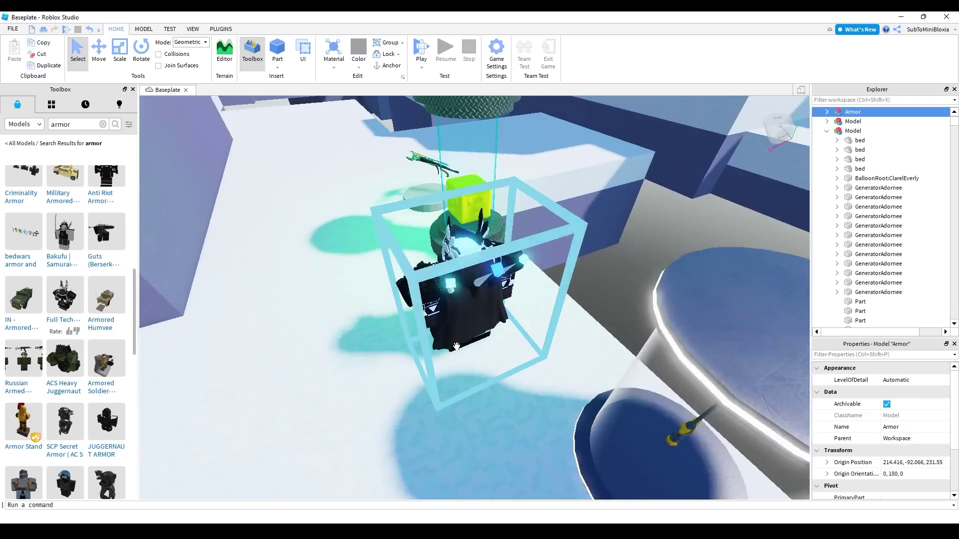
pyautogui.moveTo(456, 347); pyautogui.dragTo(420, 330, button='right')
pyautogui.scroll(-5, 318, 308)
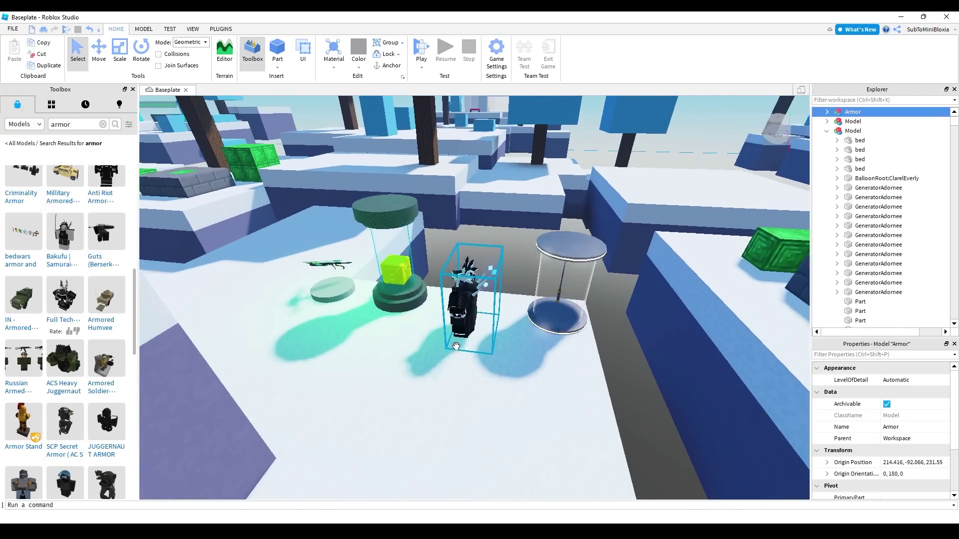
pyautogui.scroll(-3, 318, 309)
pyautogui.scroll(-5, 68, 300)
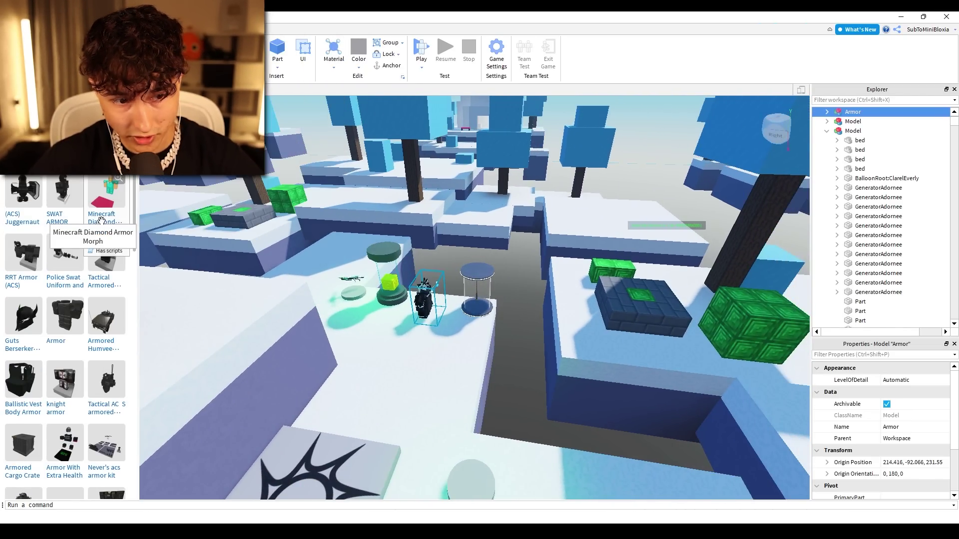
pyautogui.click(101, 219)
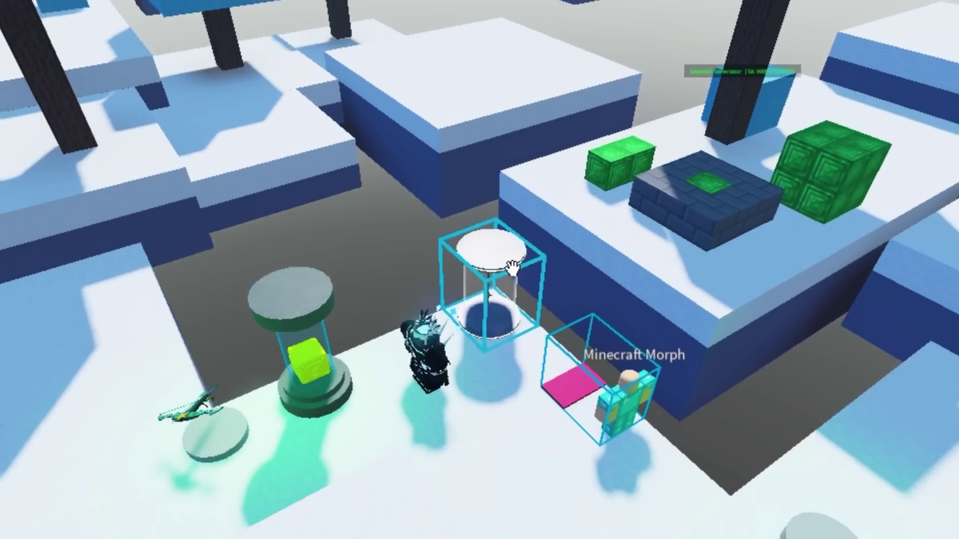
pyautogui.moveTo(463, 350); pyautogui.dragTo(507, 256, button='right')
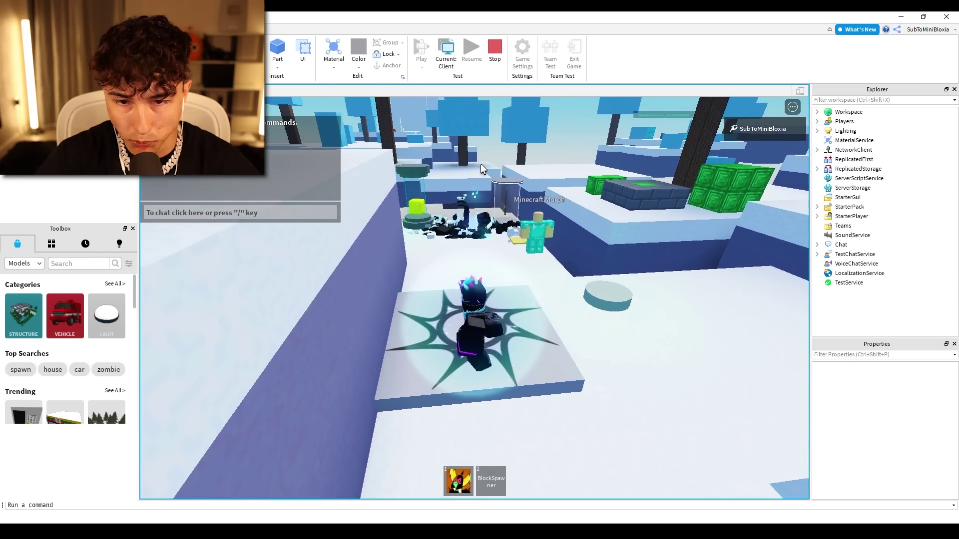
# Walk the playtest avatar forward with W up to the Minecraft Morph.
pyautogui.press('w')
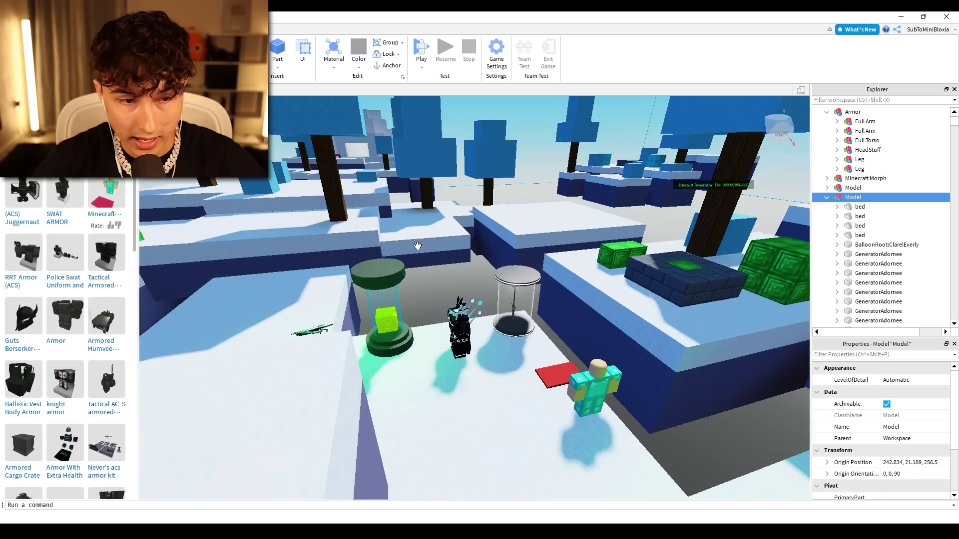
# Turn the shopkeeper model 180° to face the spawn pad, then deselect it.
pyautogui.moveTo(417, 247); pyautogui.dragTo(417, 246, button='right')
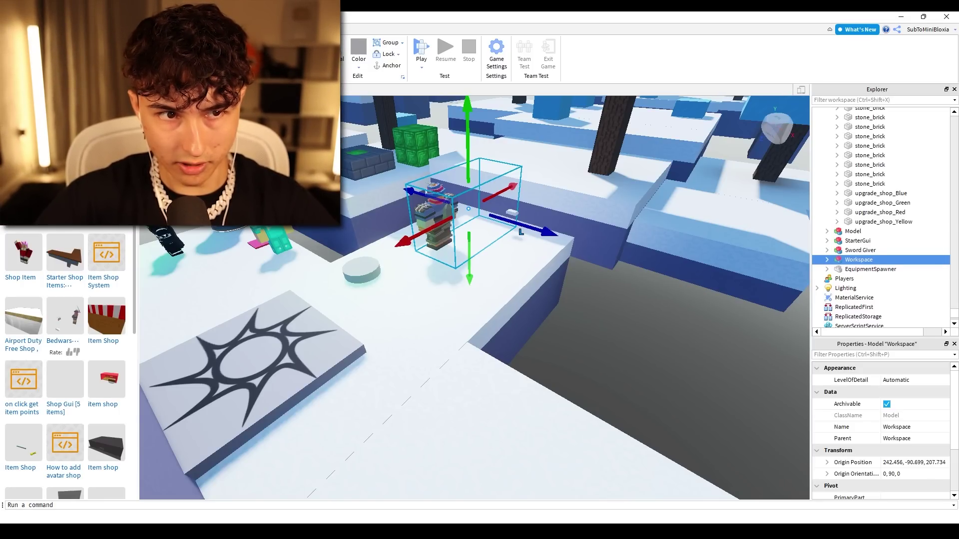
pyautogui.moveTo(464, 235); pyautogui.dragTo(491, 240)
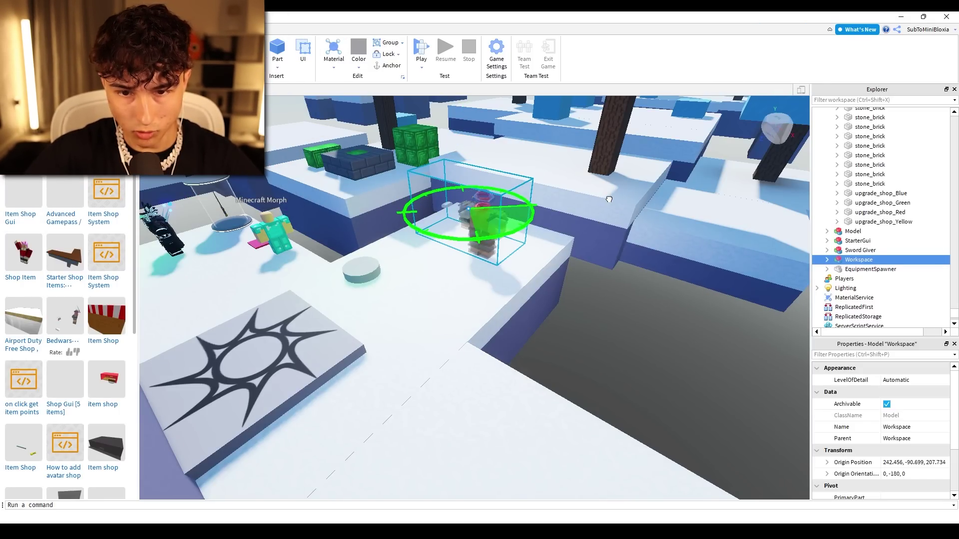
pyautogui.click(587, 297)
pyautogui.moveTo(588, 296); pyautogui.dragTo(579, 297, button='right')
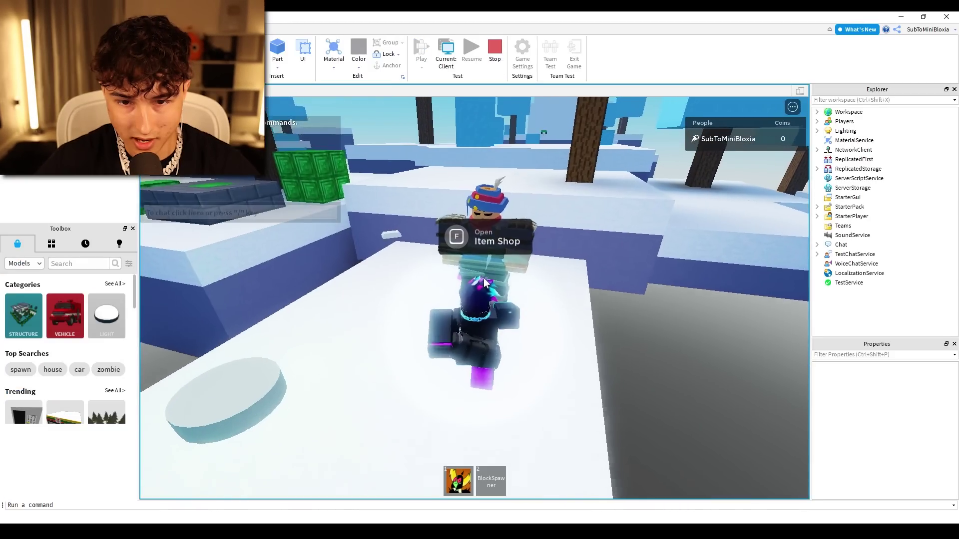
pyautogui.press('w')
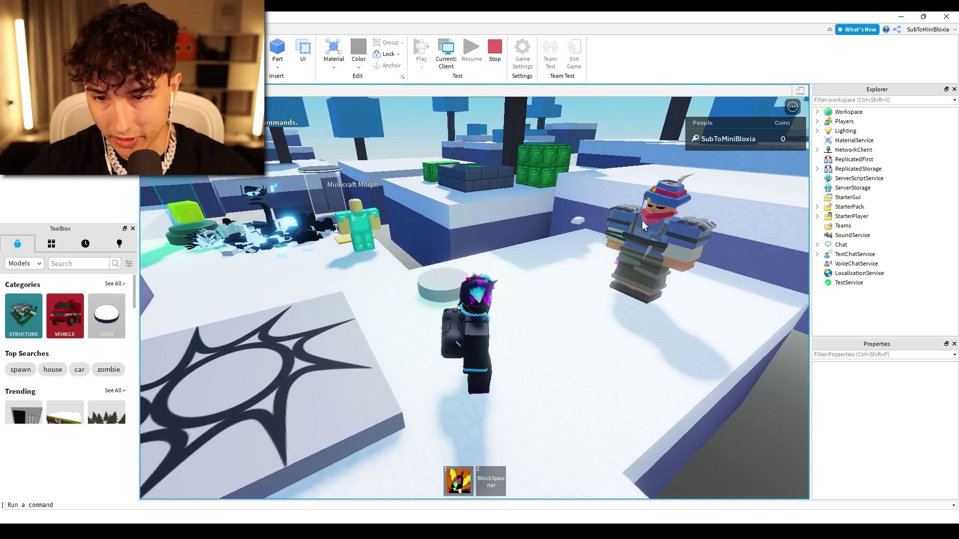
pyautogui.press('w')
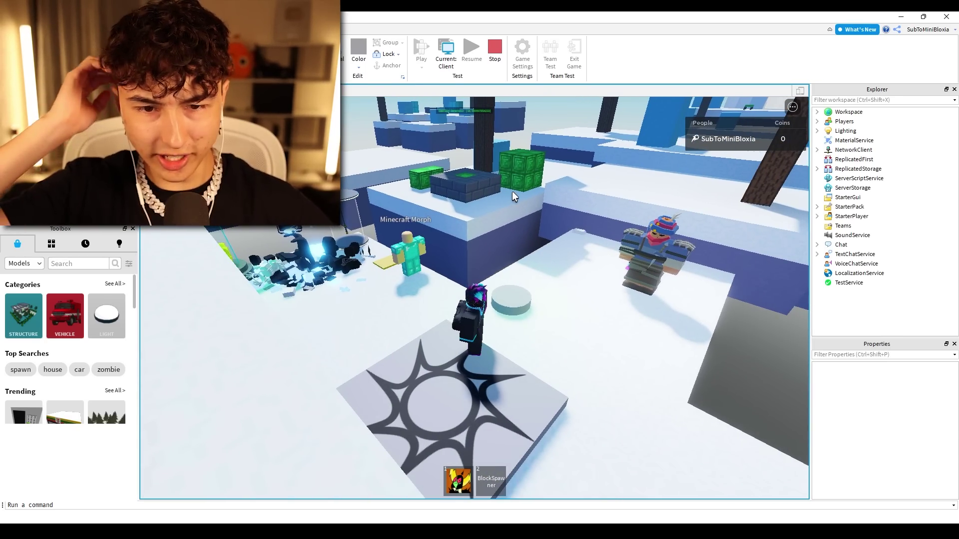
pyautogui.press('w')
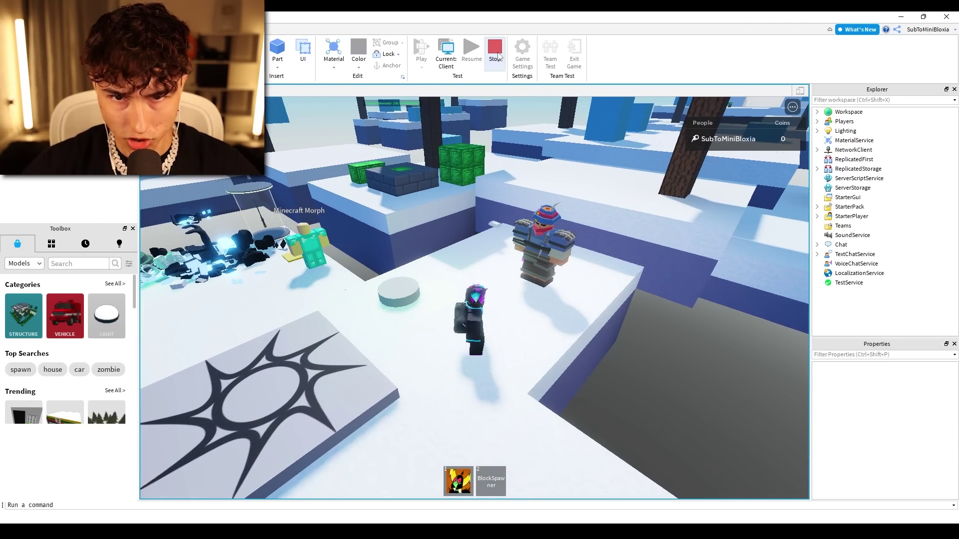
pyautogui.click(498, 57)
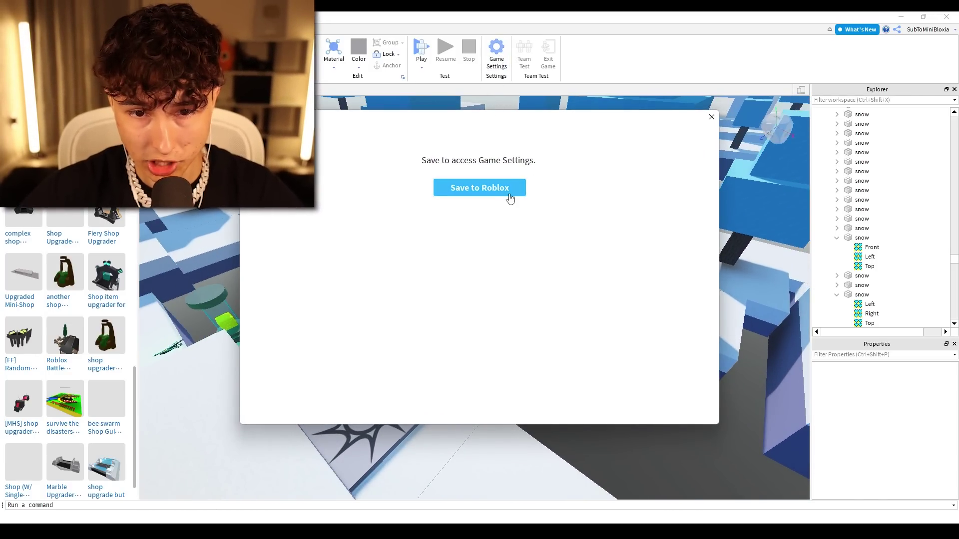
# Start the first save, naming the game THE NEXT BIG THING...(Roblox BedWars).
pyautogui.click(502, 194)
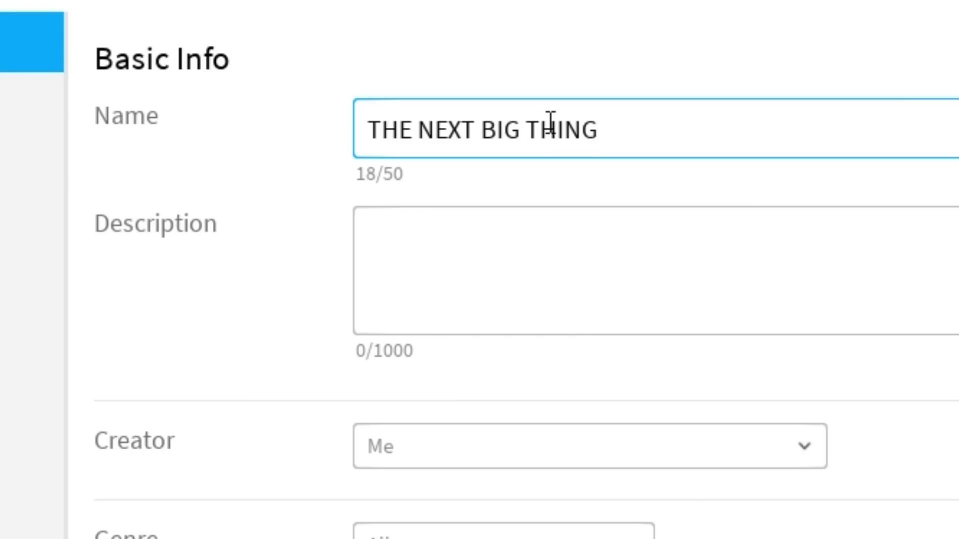
pyautogui.write('(Roblox ')
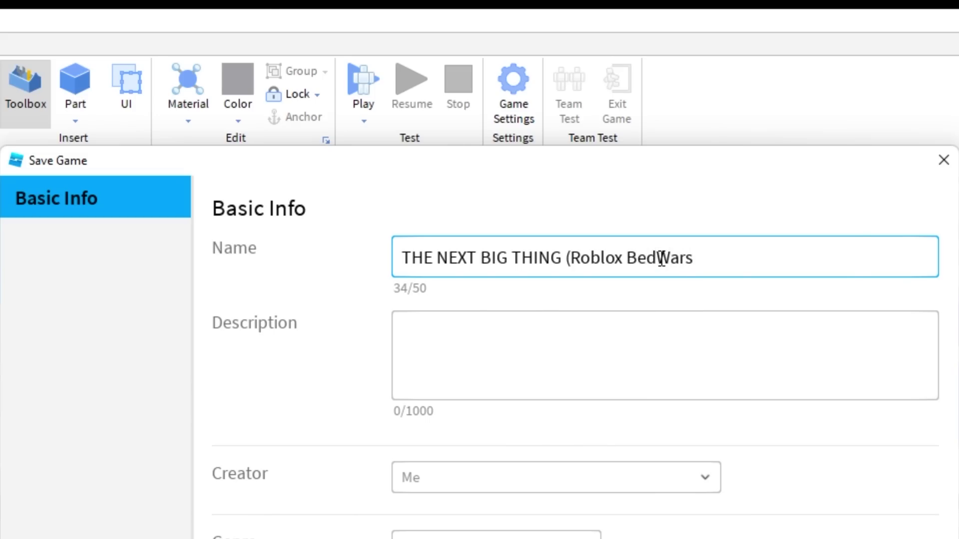
pyautogui.write(')')
pyautogui.click(443, 323)
pyautogui.write('this is the best gaming experience any')
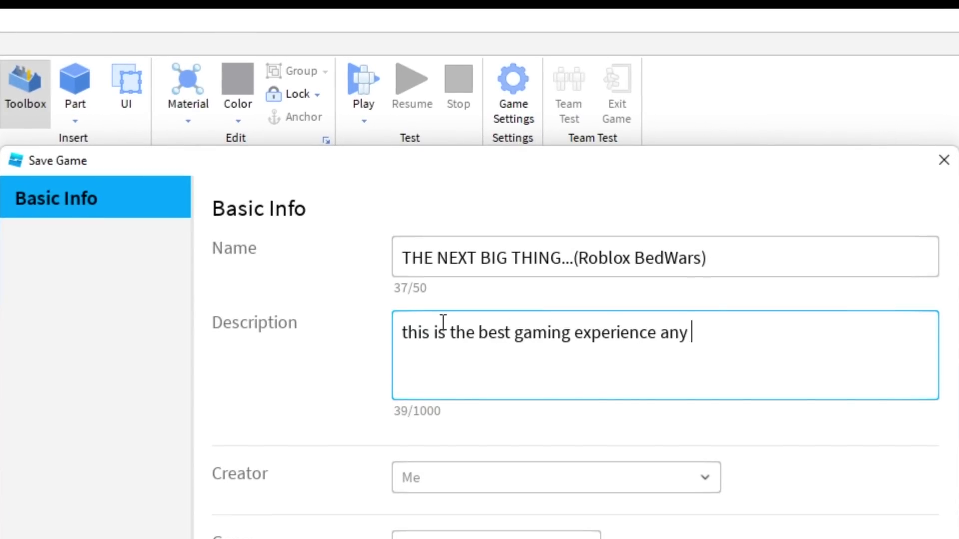
pyautogui.write('have')
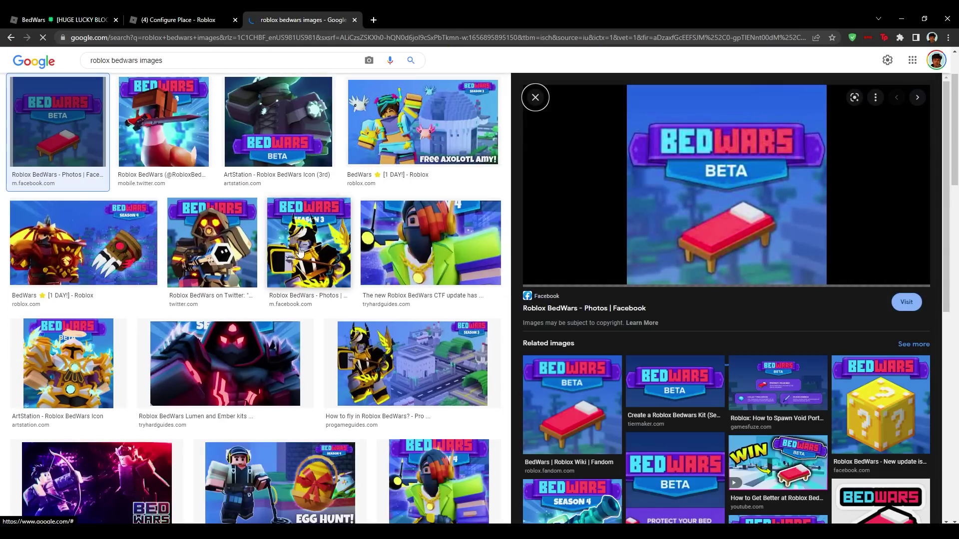
# Save the BedWars Beta image from Google Images to the computer.
pyautogui.rightClick(740, 224)
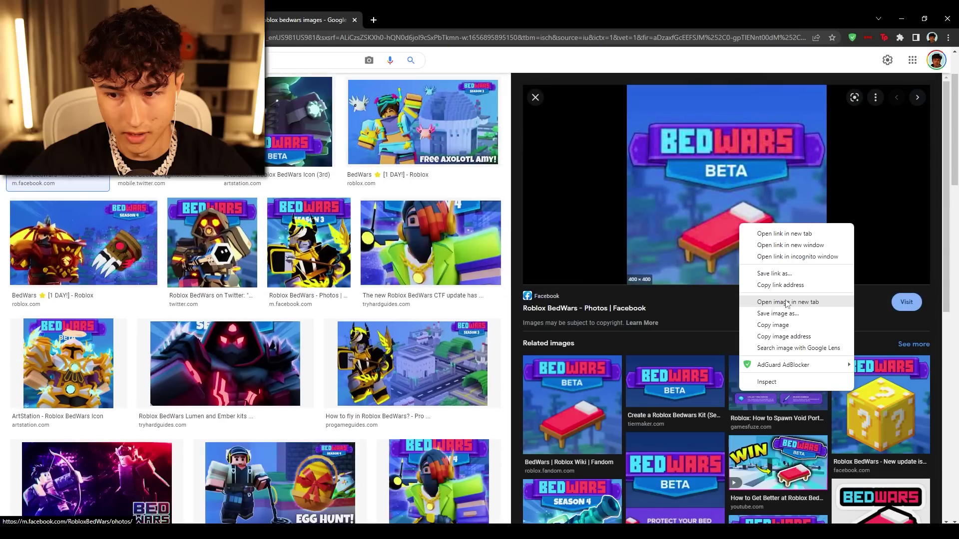
pyautogui.click(784, 314)
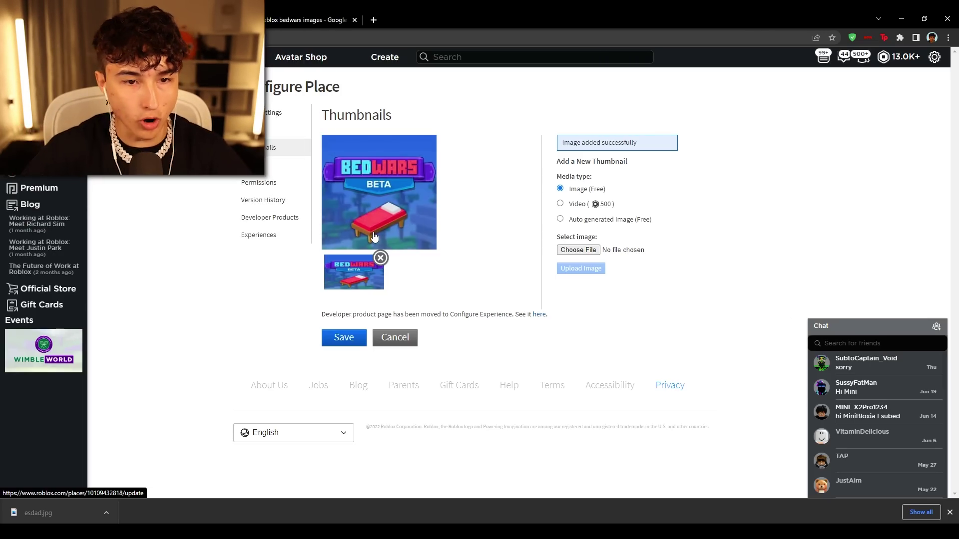
# Switch to the place's Access settings.
pyautogui.click(255, 165)
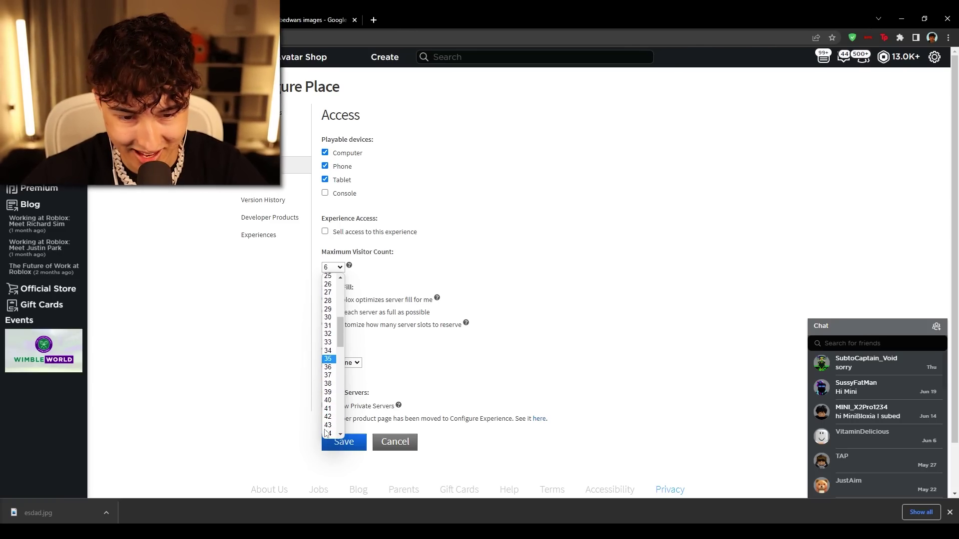
pyautogui.scroll(10, 330, 416)
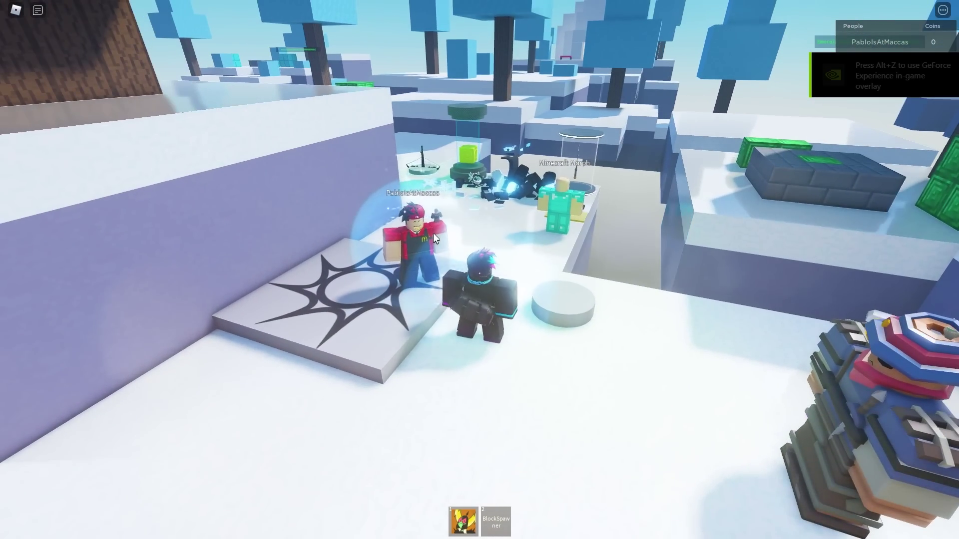
# Walk toward another player, place a block with the BlockSpawner, and equip the sword.
pyautogui.press('w')
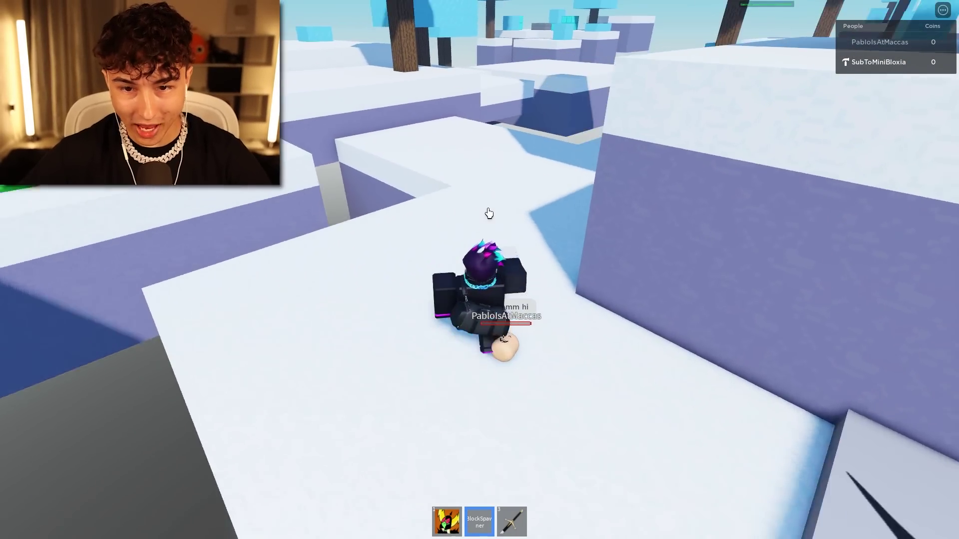
pyautogui.press('2')
pyautogui.click(489, 343)
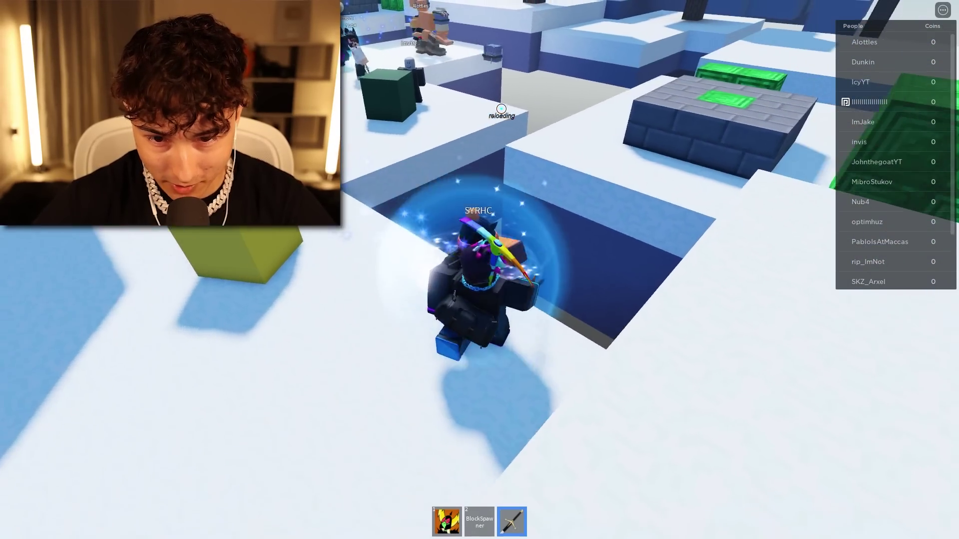
pyautogui.press('3')
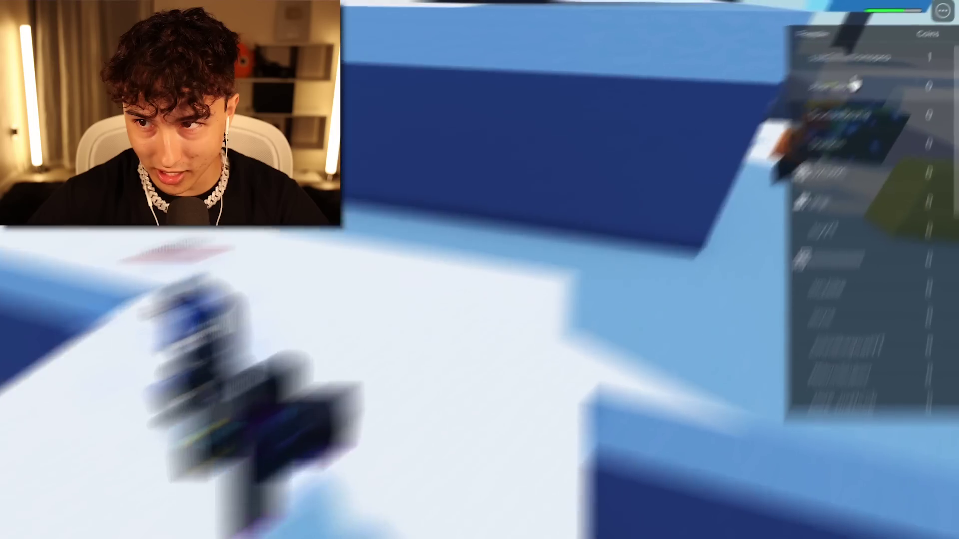
# Check a player's options, stack blocks and jump onto them, then save the privacy setting.
pyautogui.click(922, 44)
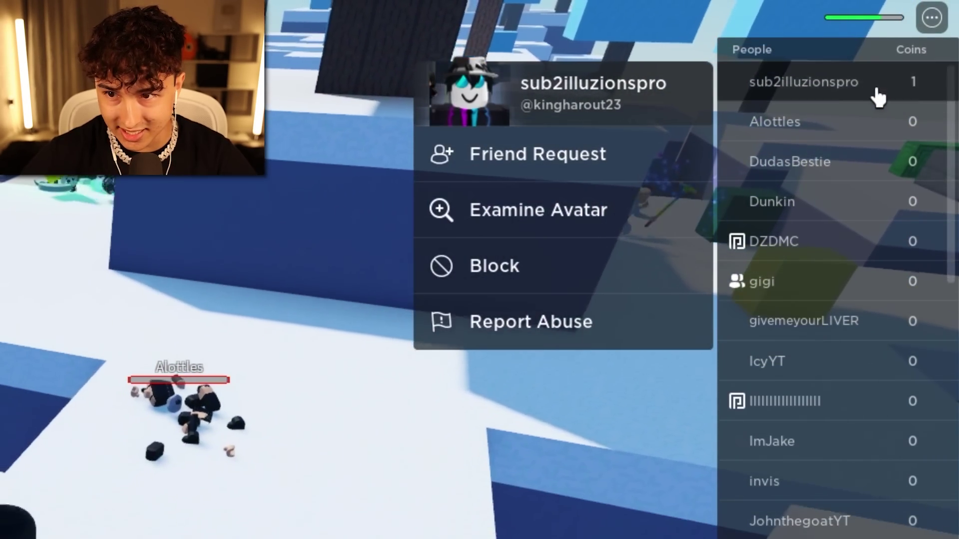
pyautogui.click(876, 90)
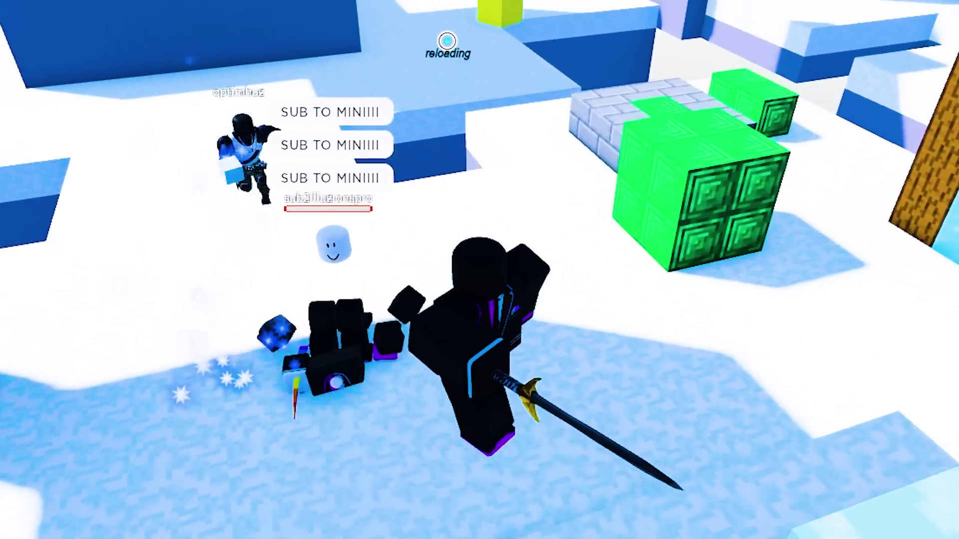
pyautogui.click(499, 377)
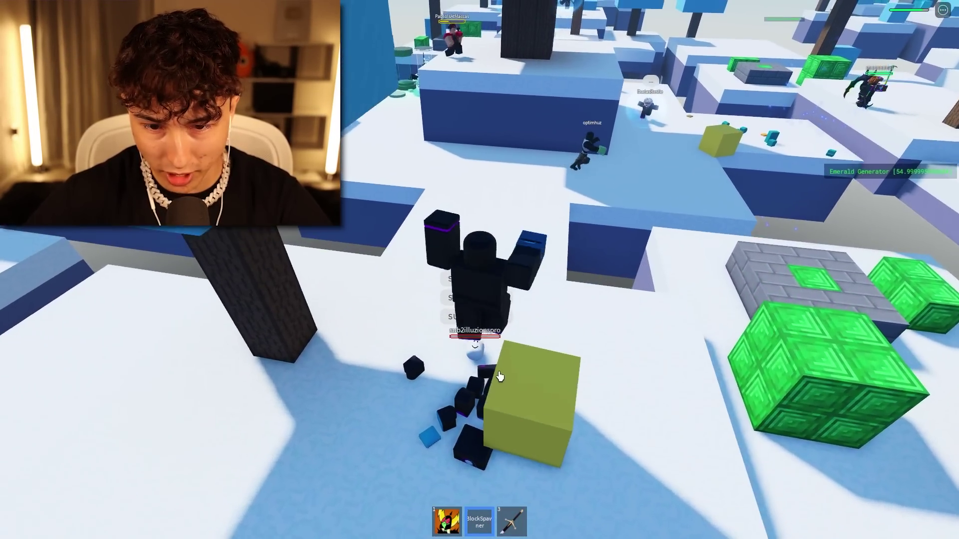
pyautogui.click(491, 360)
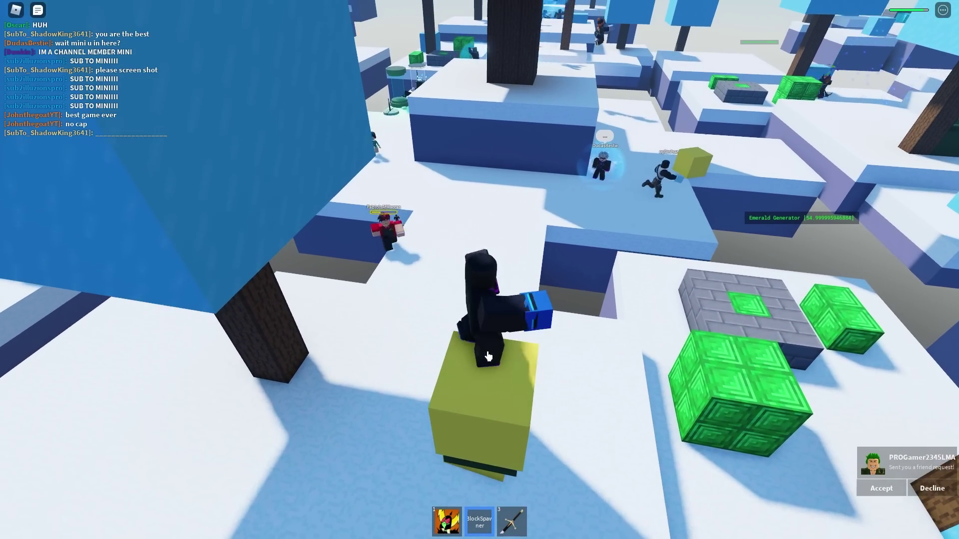
pyautogui.press('3')
pyautogui.press('space')
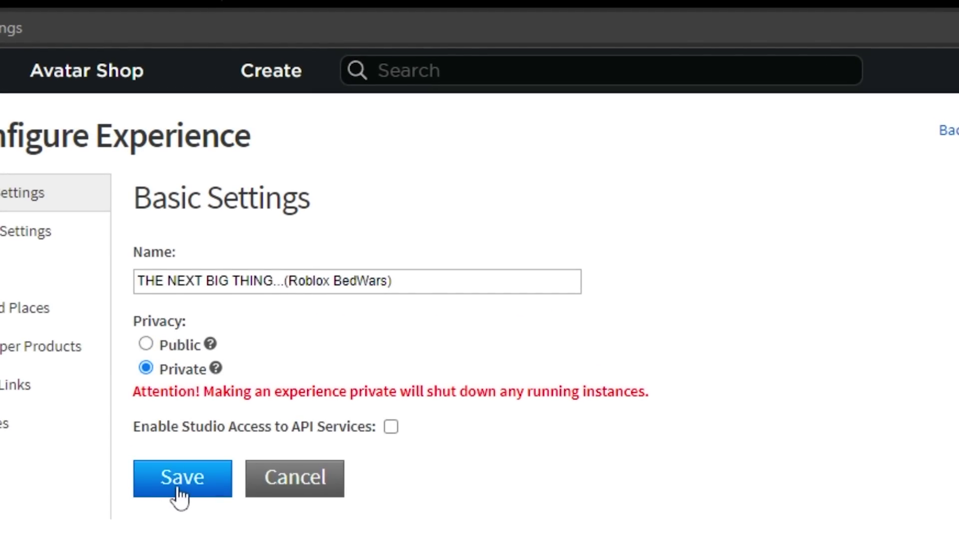
pyautogui.click(180, 491)
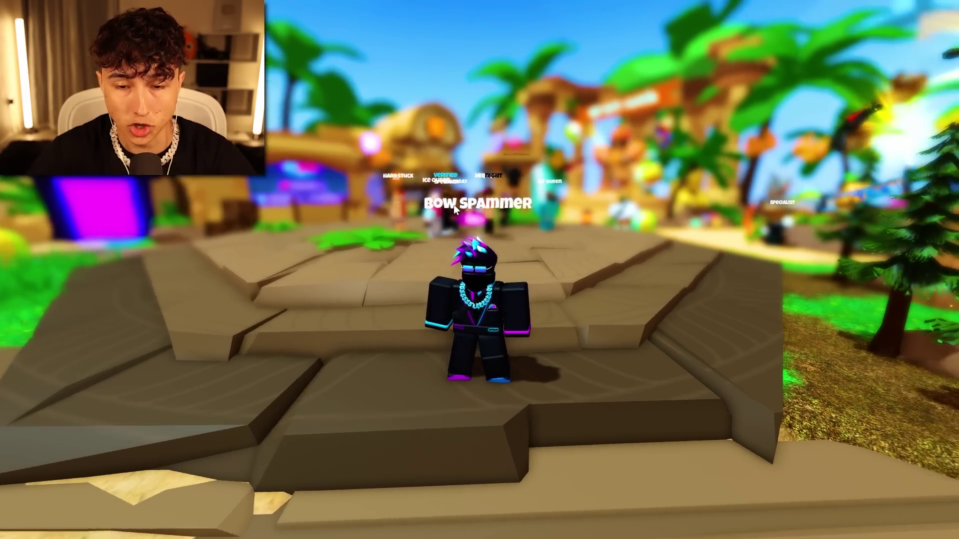
pyautogui.moveTo(448, 180); pyautogui.dragTo(448, 180, button='right')
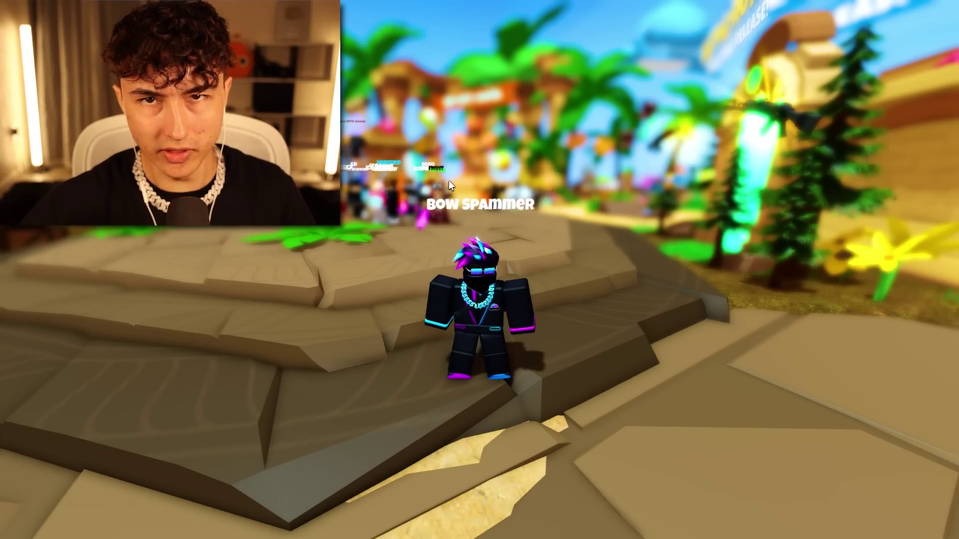